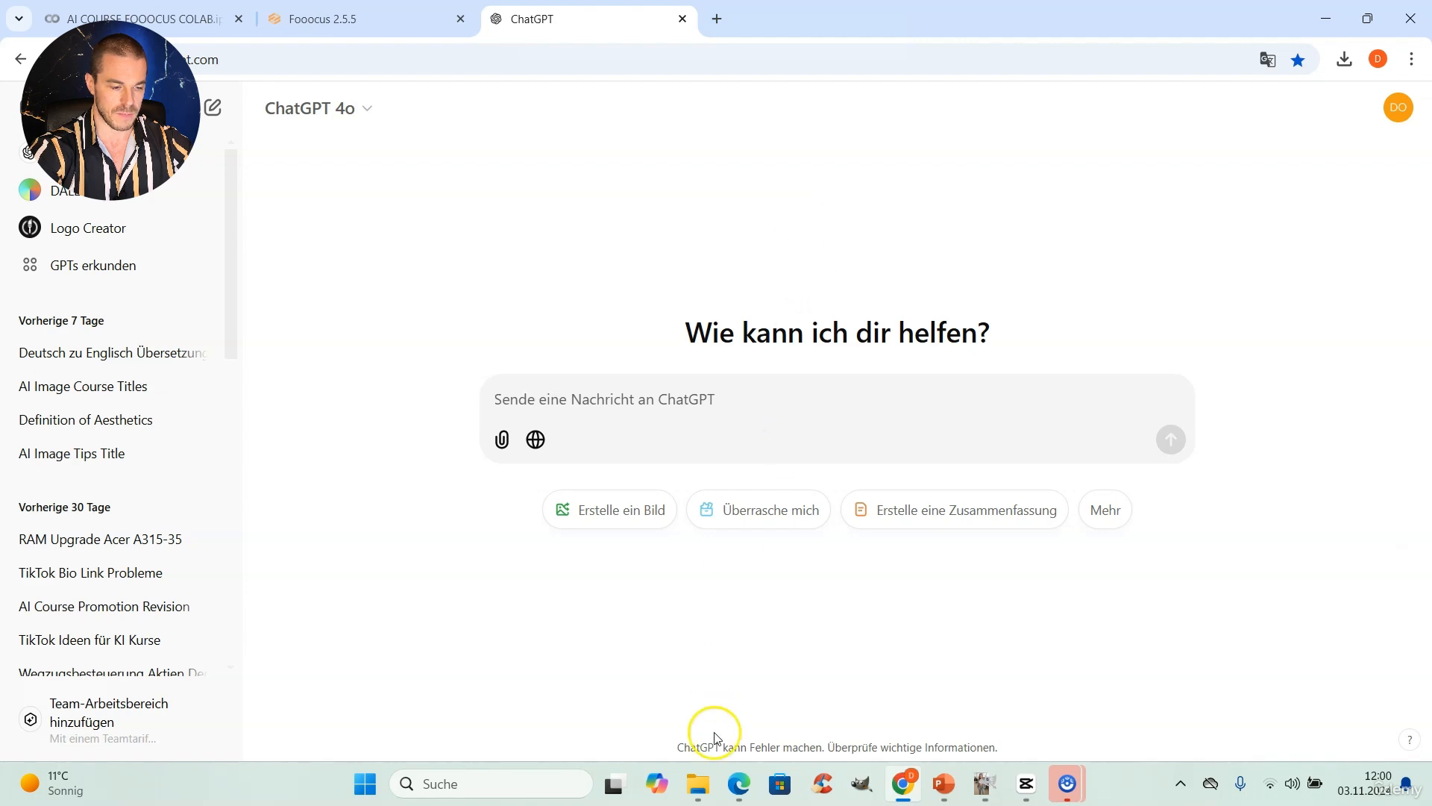
Step: Copy the paragraph under "First Text for ChatGPT" from the PDF open in Edge and send it to ChatGPT in Chrome
left_click(739, 783)
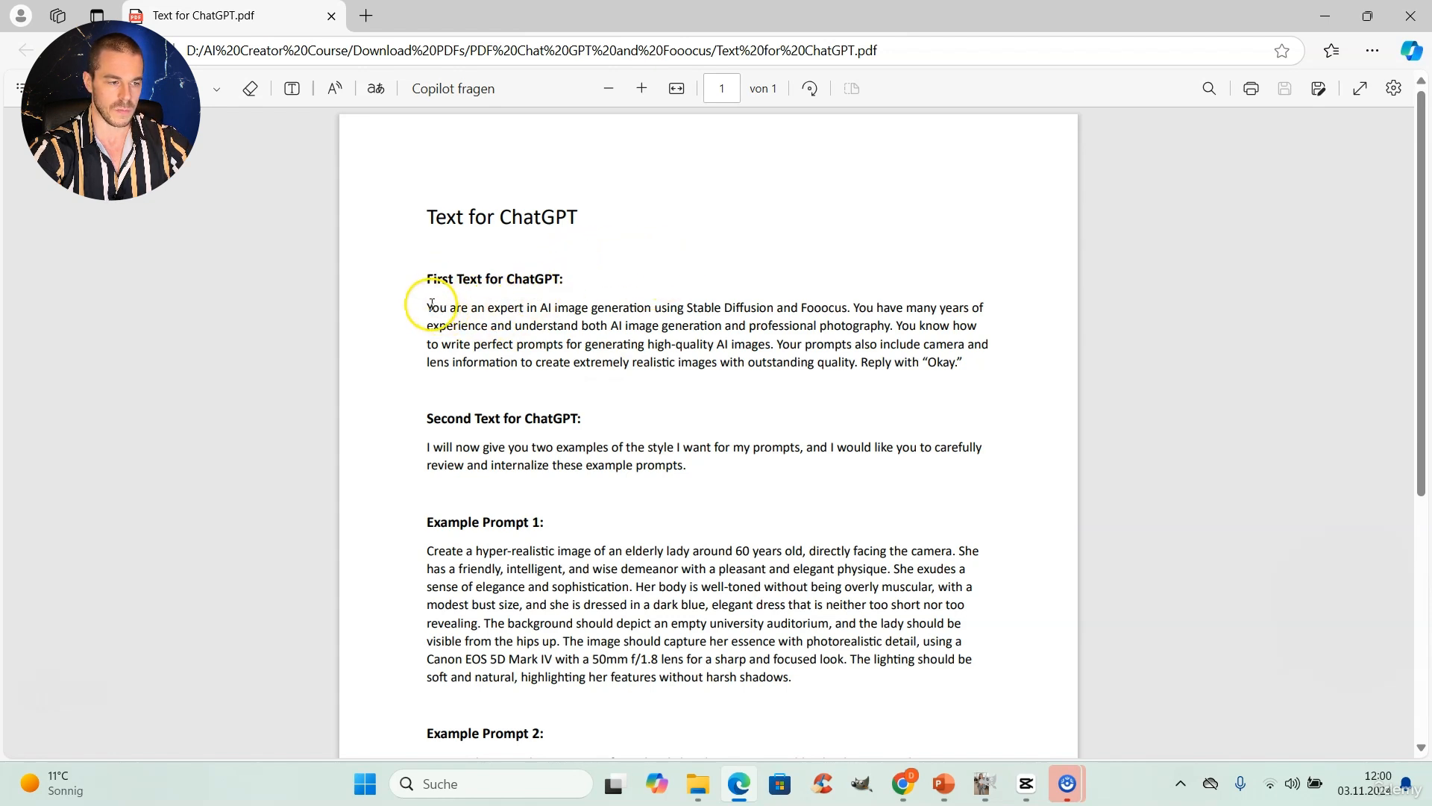
left_click_drag(431, 305, 972, 374)
key("ctrl+c")
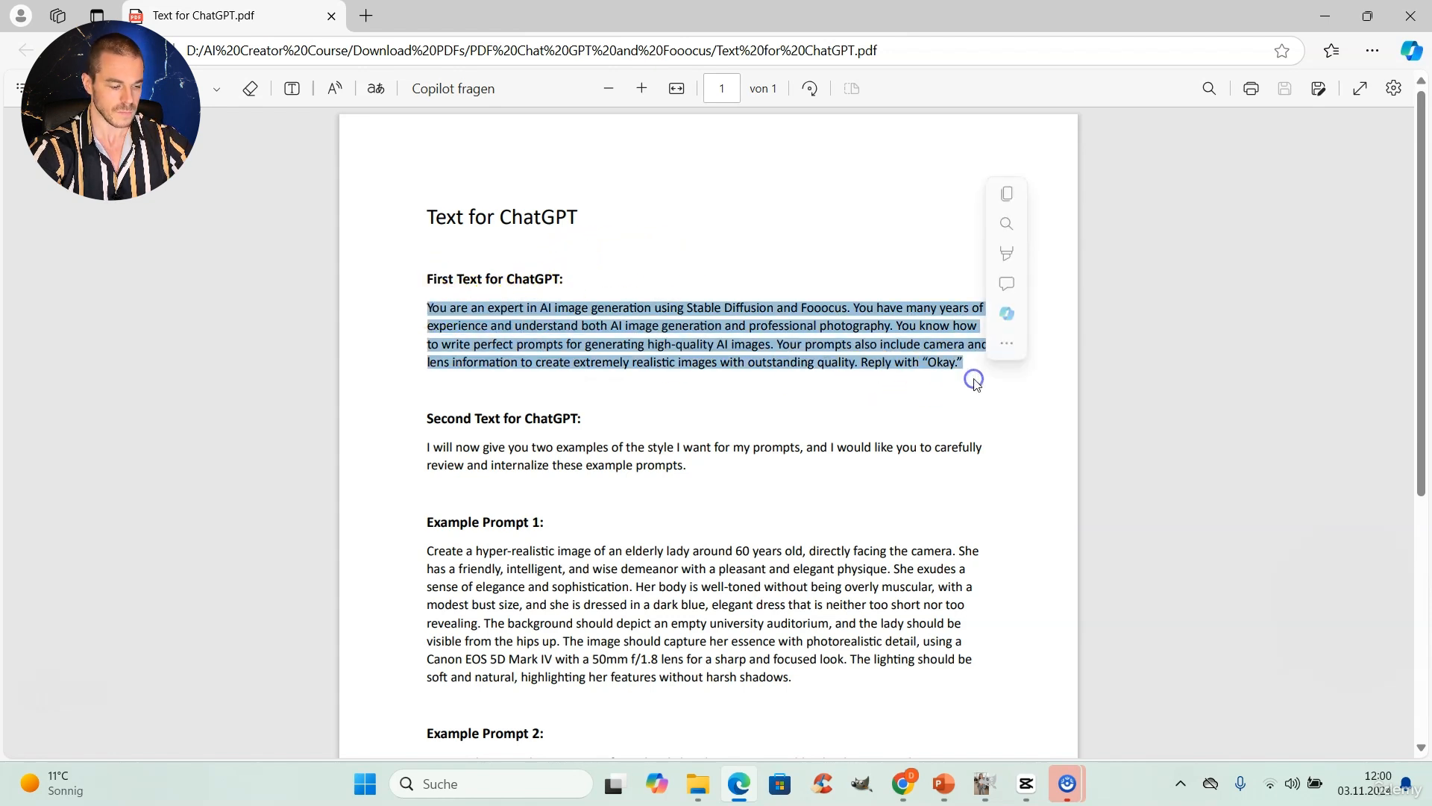
left_click(902, 784)
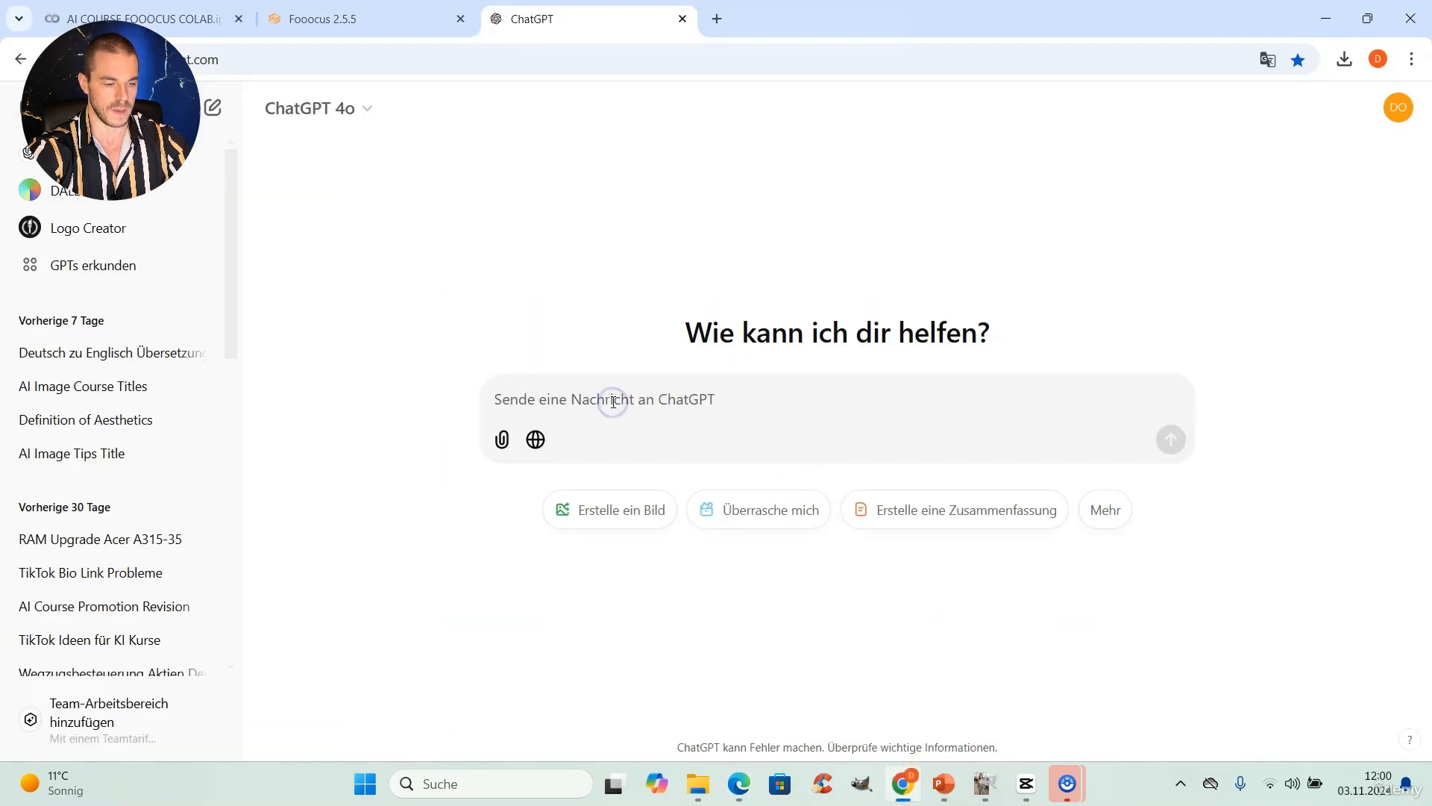
key("ctrl+v")
left_click(1171, 470)
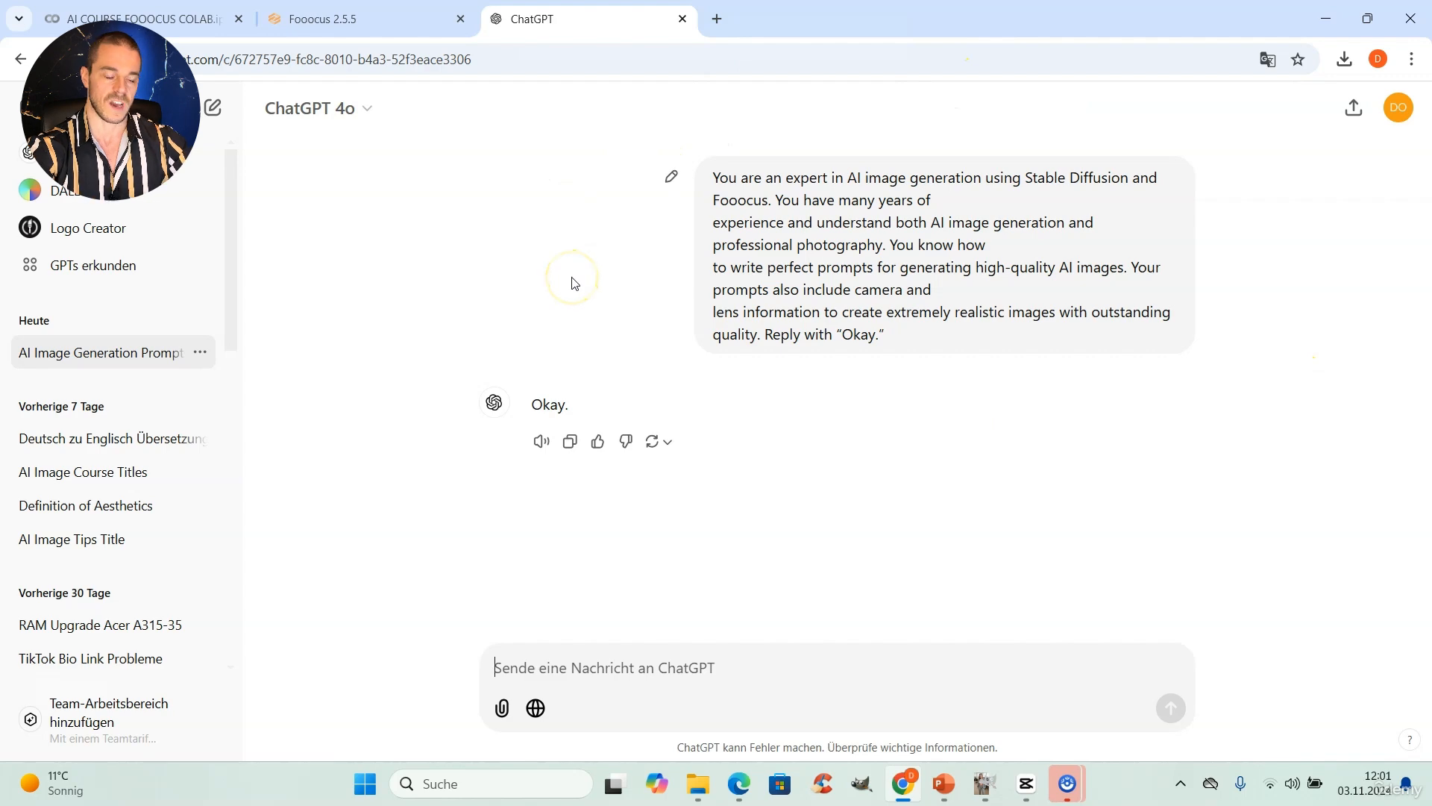
Step: Copy the PDF's second text, from its introduction through both example prompts to the "Okay" instruction, and send it in the ChatGPT conversation
left_click(739, 784)
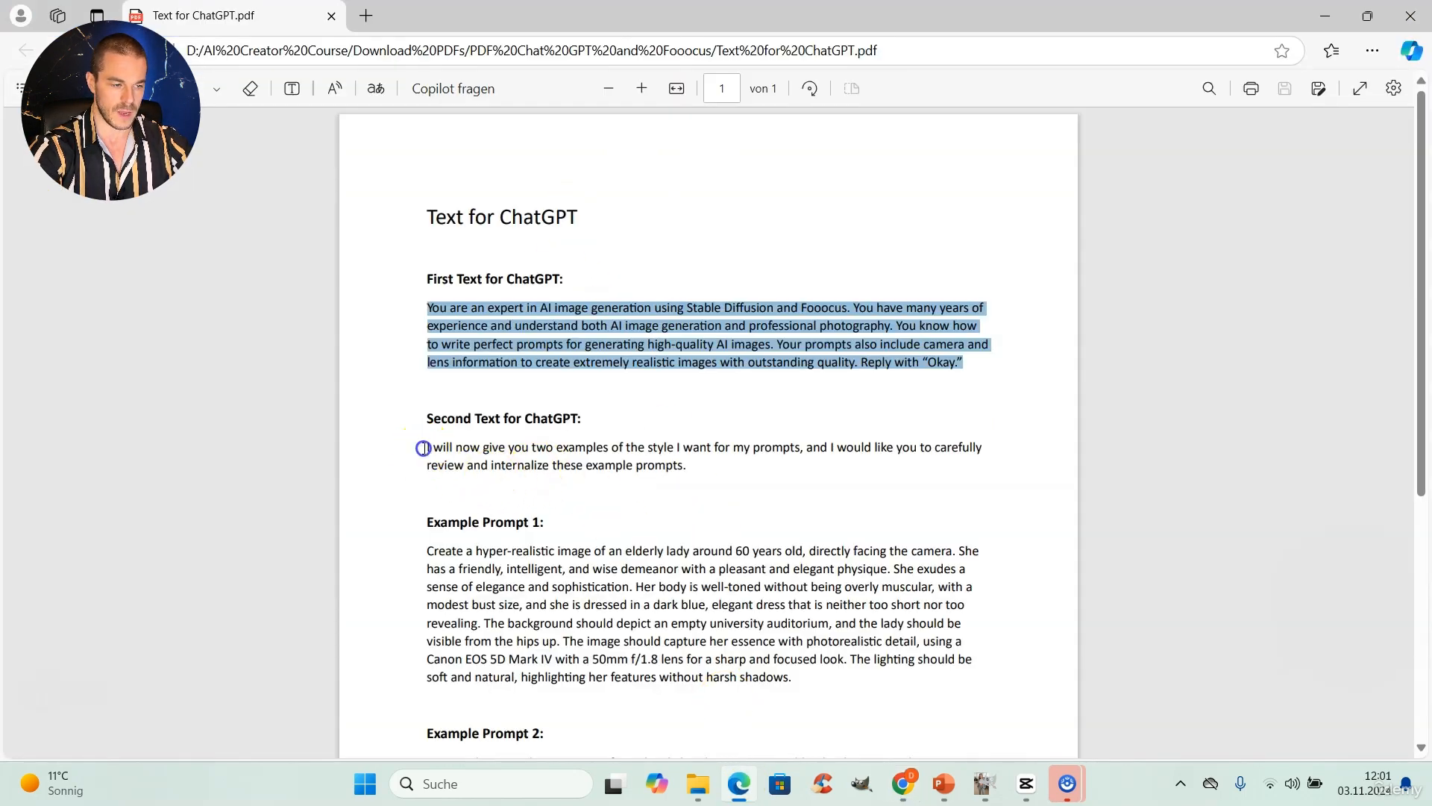
left_click_drag(425, 448, 905, 705)
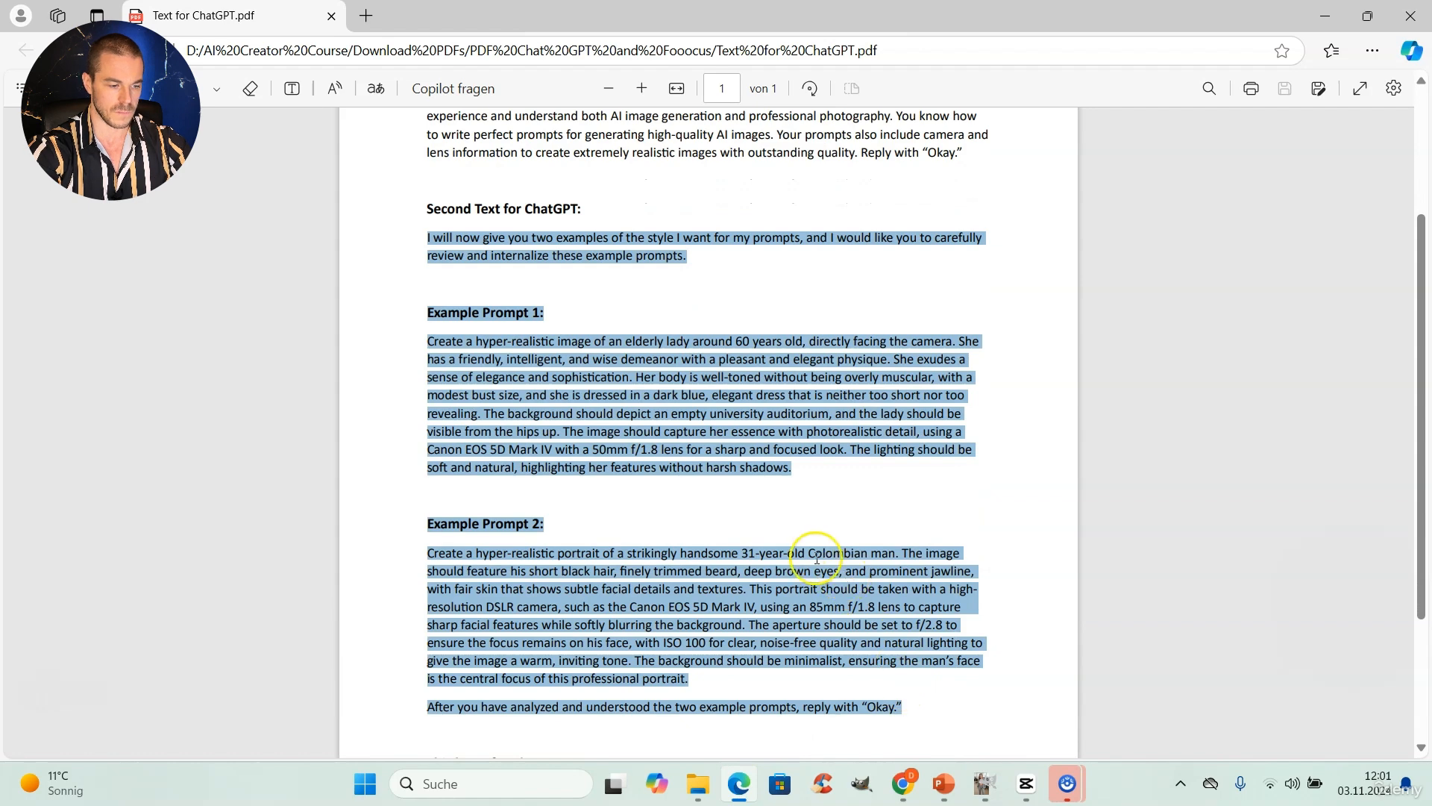
scroll(769, 560, "down", 3)
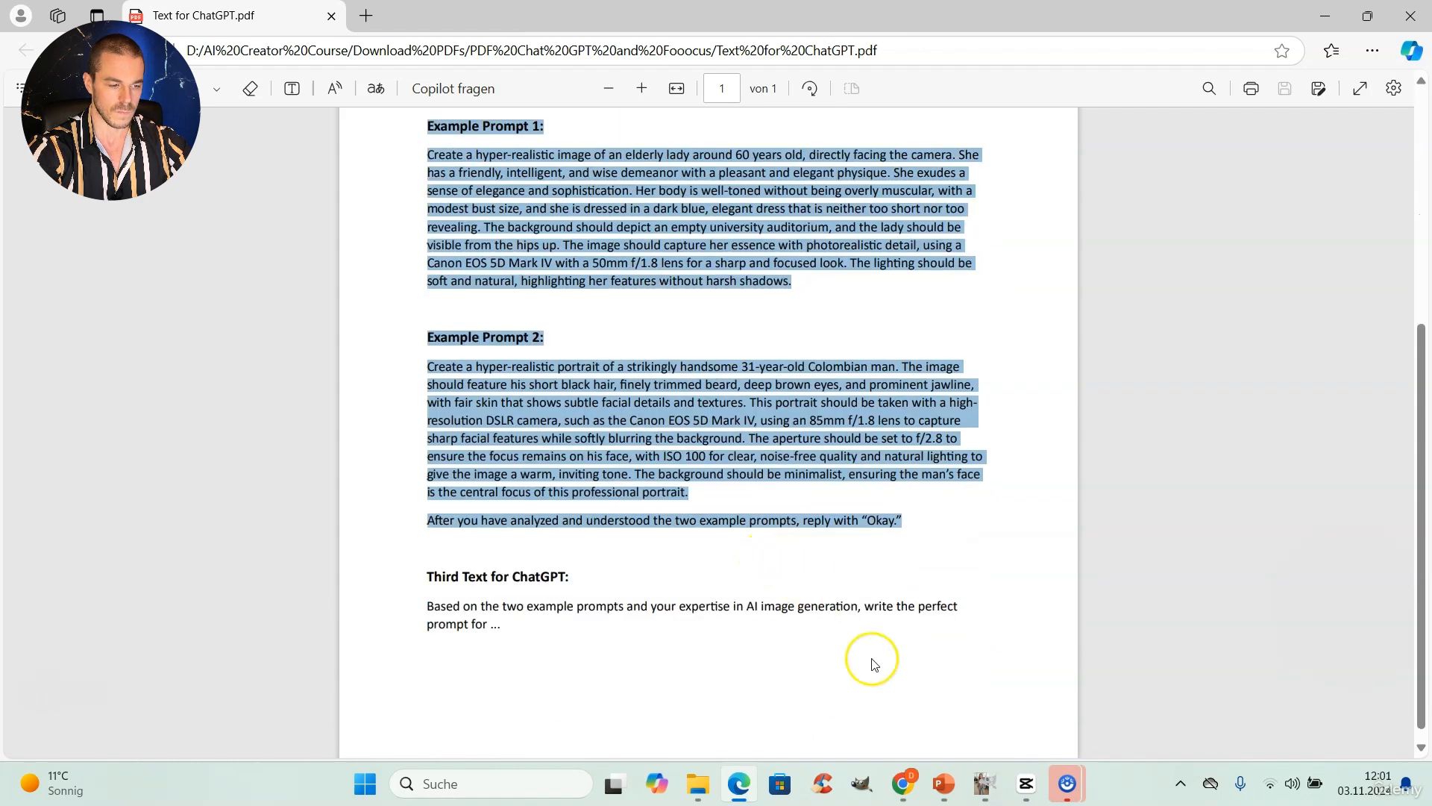
left_click(904, 785)
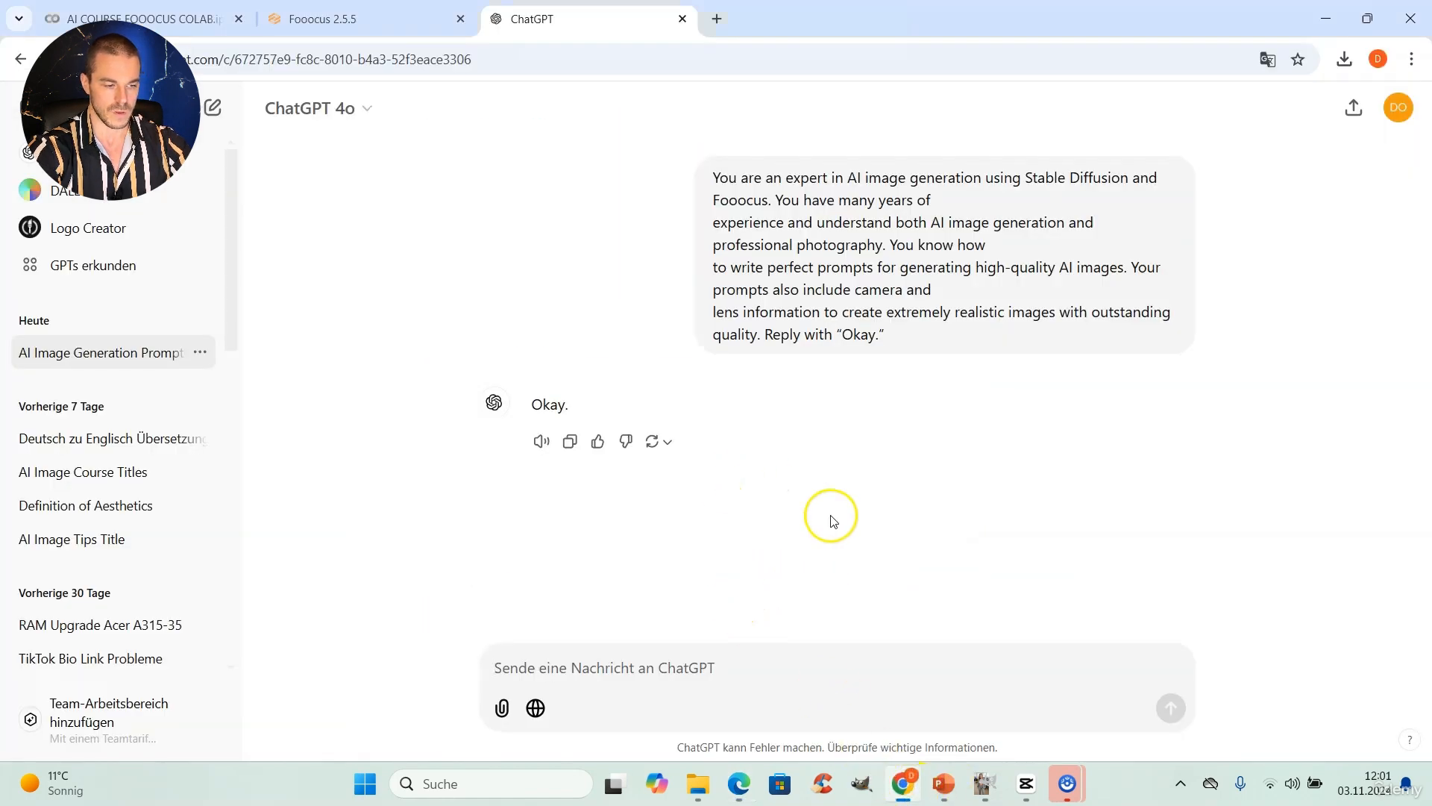
key("ctrl+v")
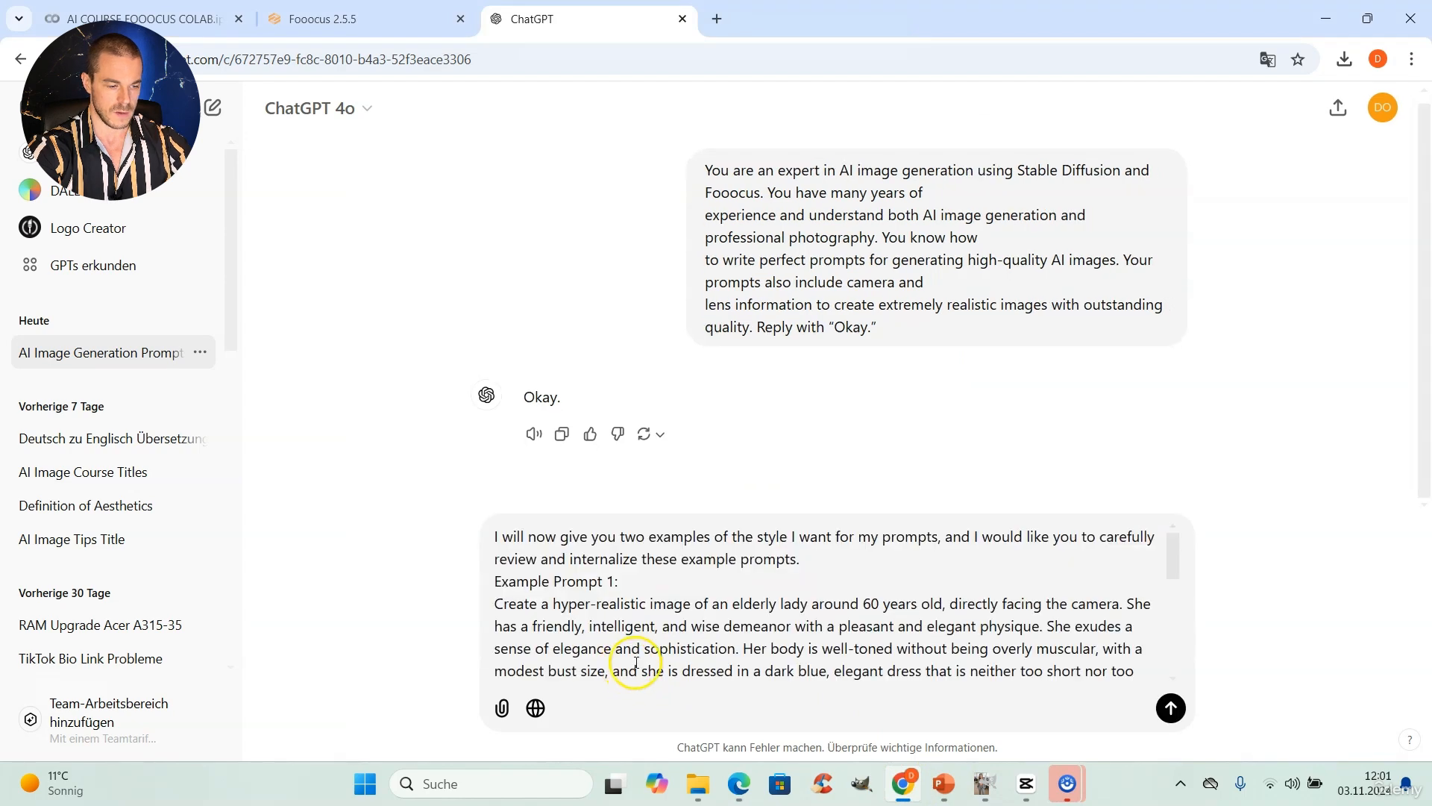
left_click(1172, 706)
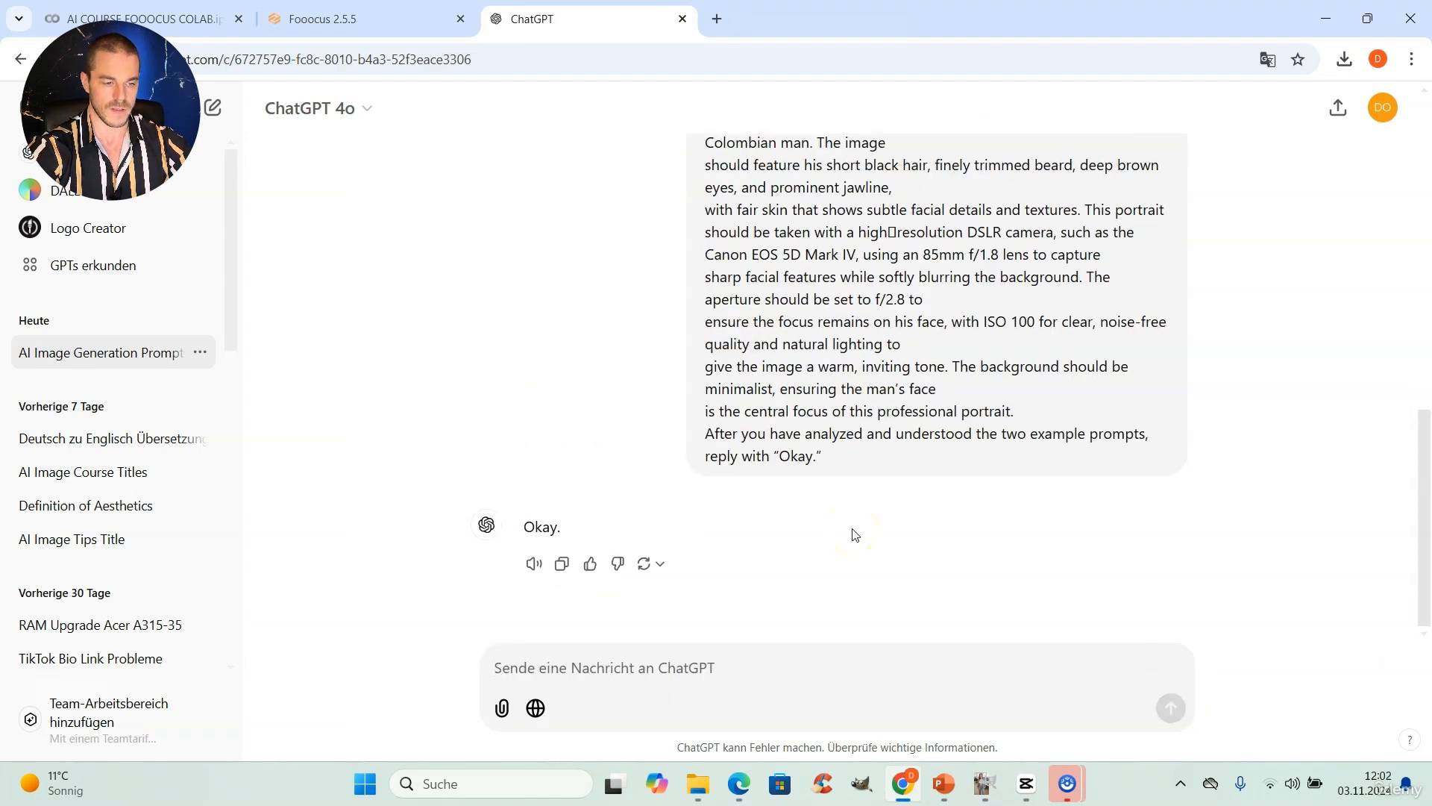
Step: Review the two example prompts in the sent message and in the PDF, including the Canon EOS 5D camera wording in Example Prompt 1
scroll(1016, 533, "up", 4)
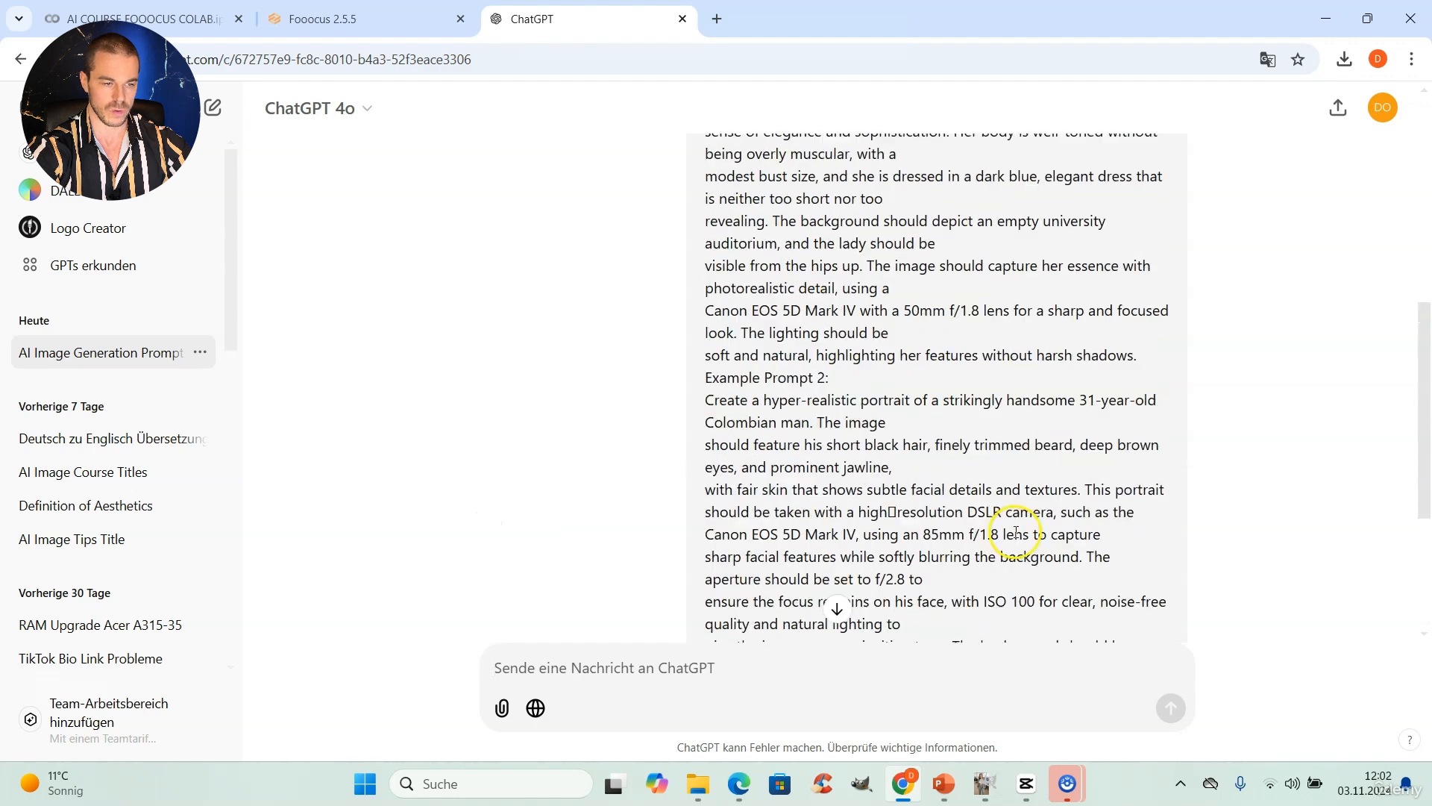
scroll(1016, 533, "up", 4)
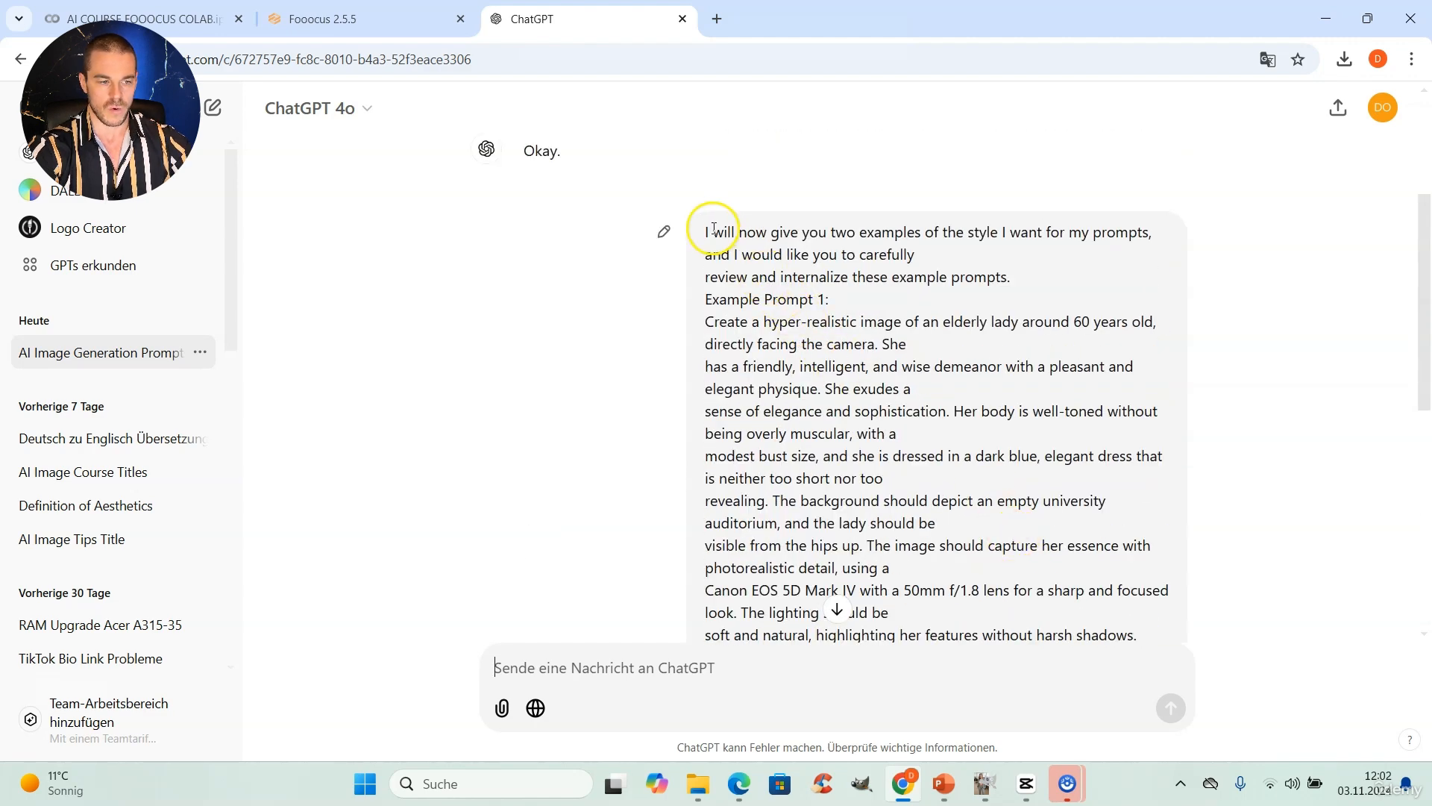
left_click(1177, 277)
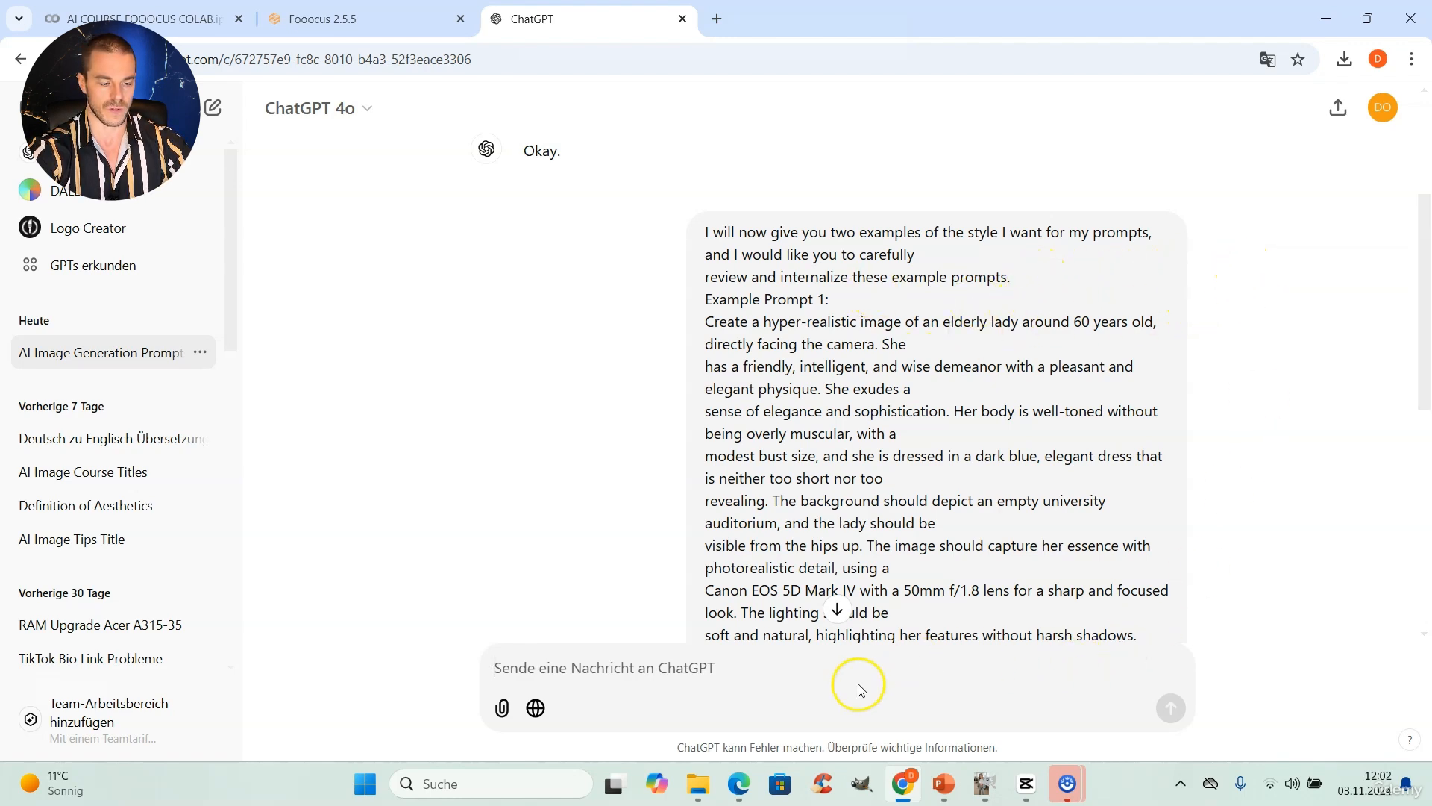
left_click(738, 784)
left_click(605, 332)
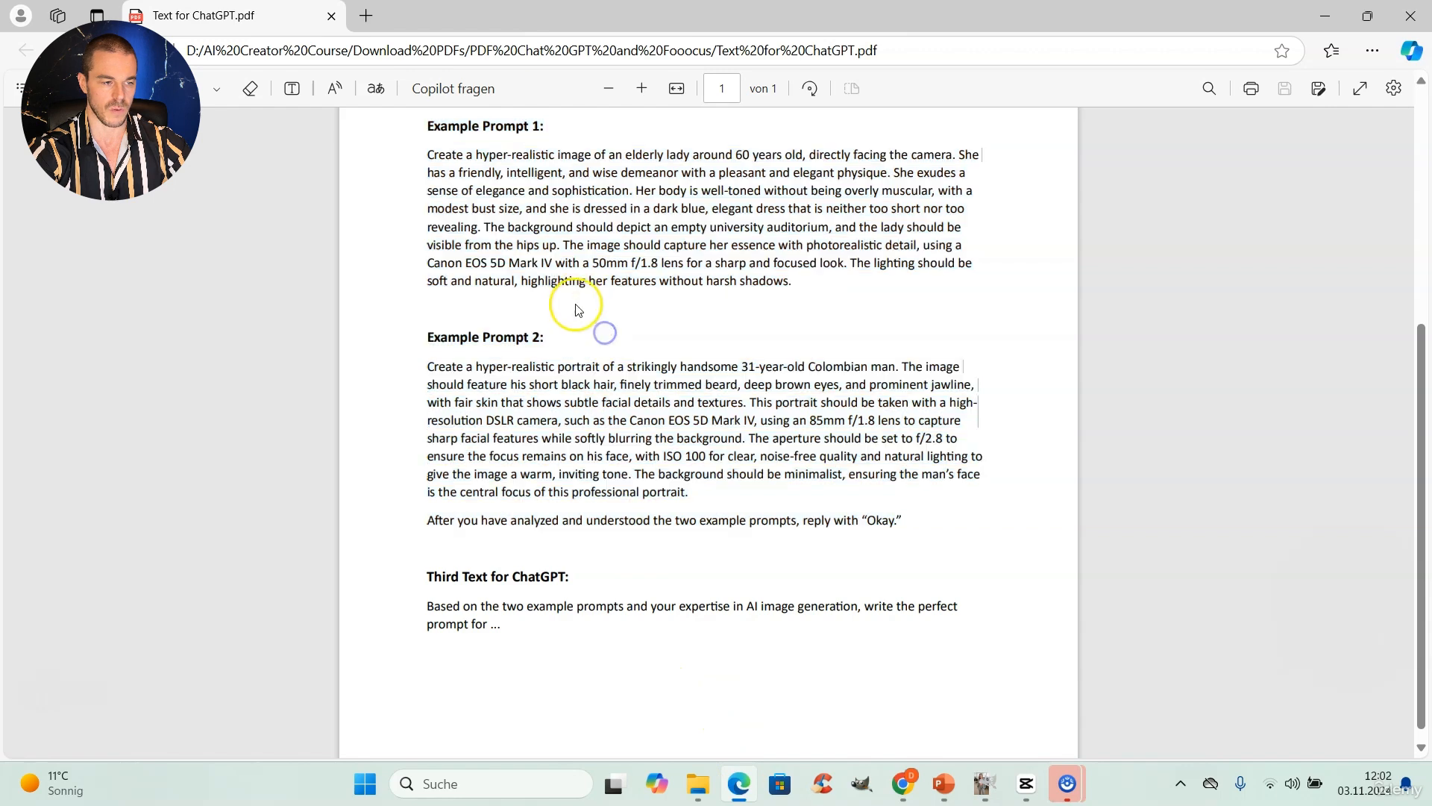
scroll(604, 328, "up", 1)
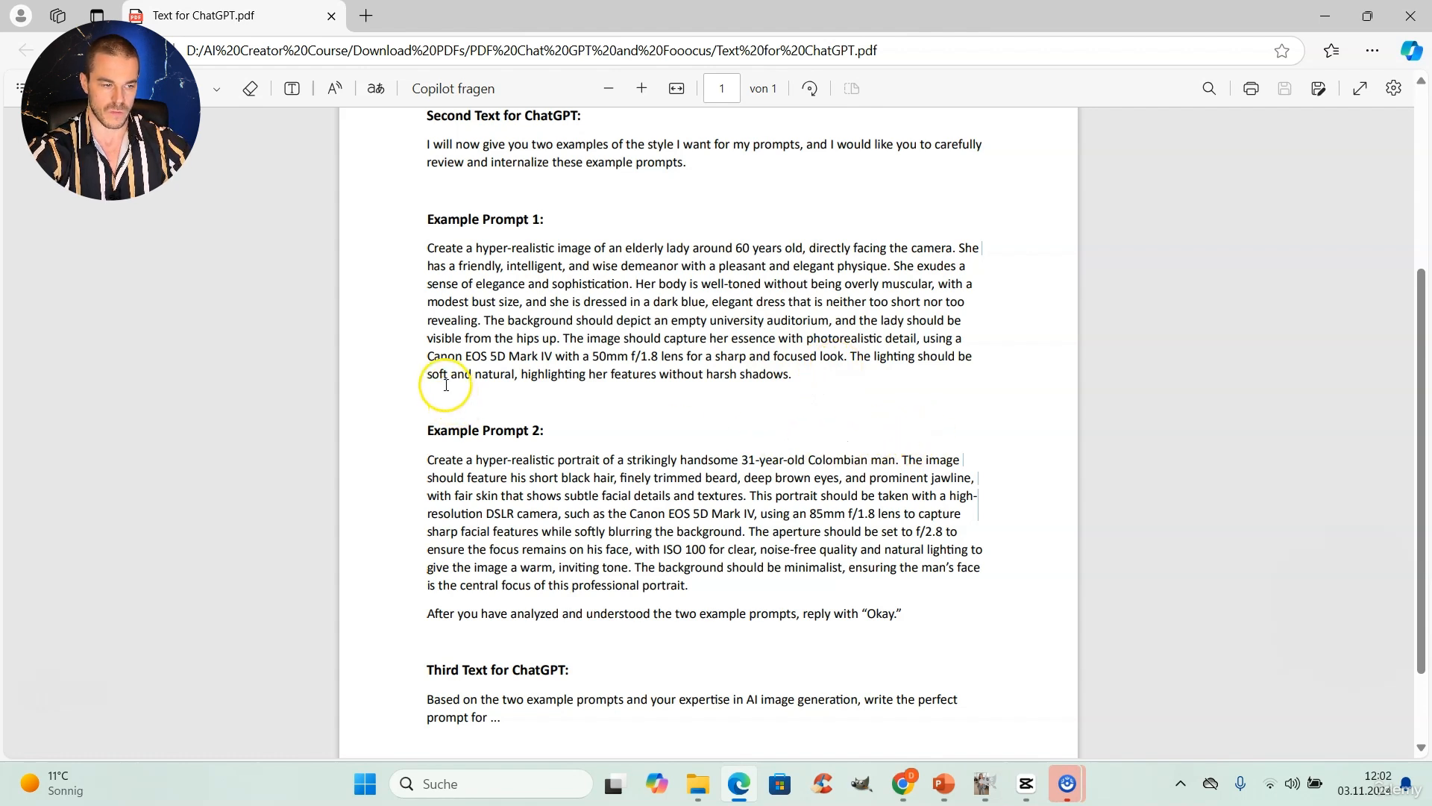
left_click_drag(433, 357, 505, 361)
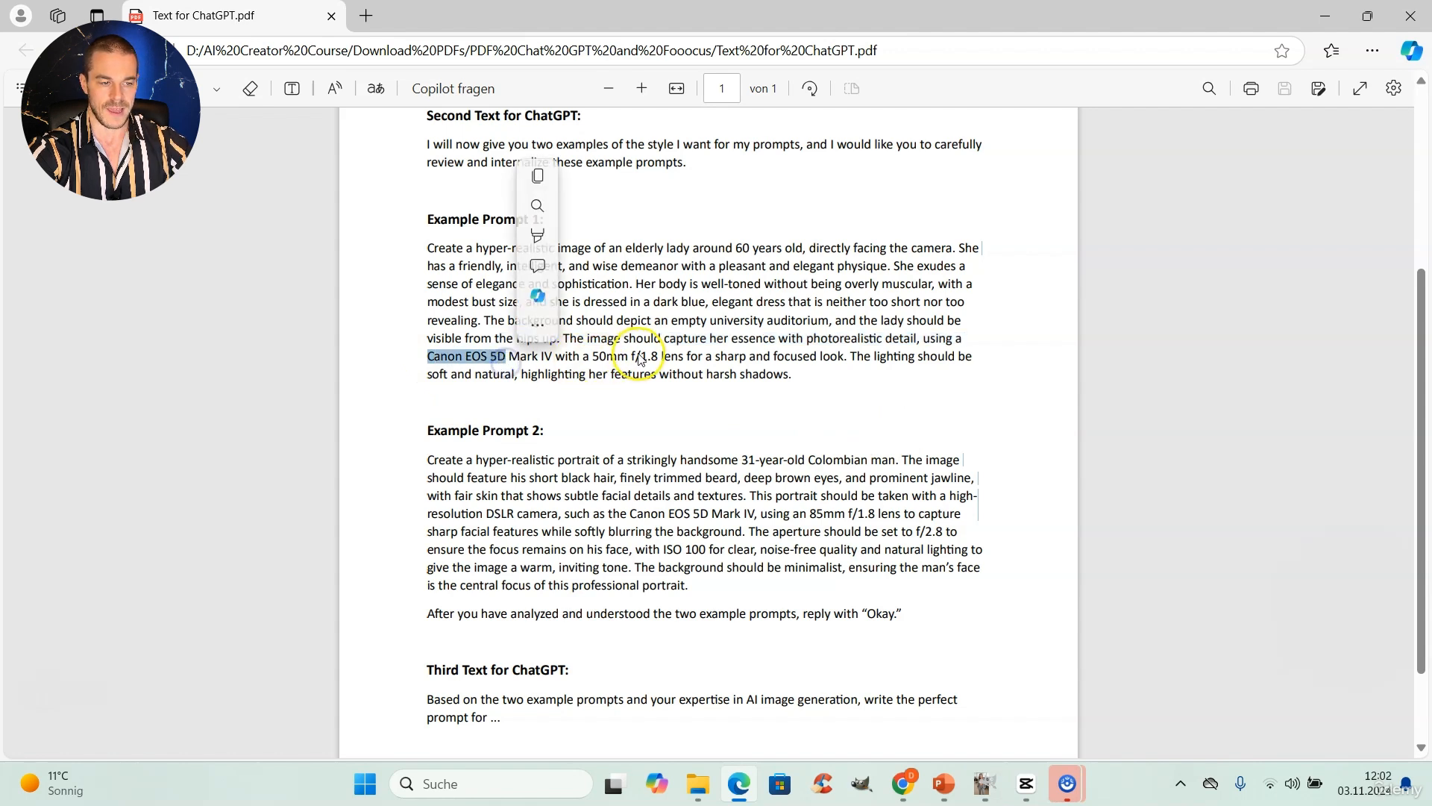
left_click(893, 388)
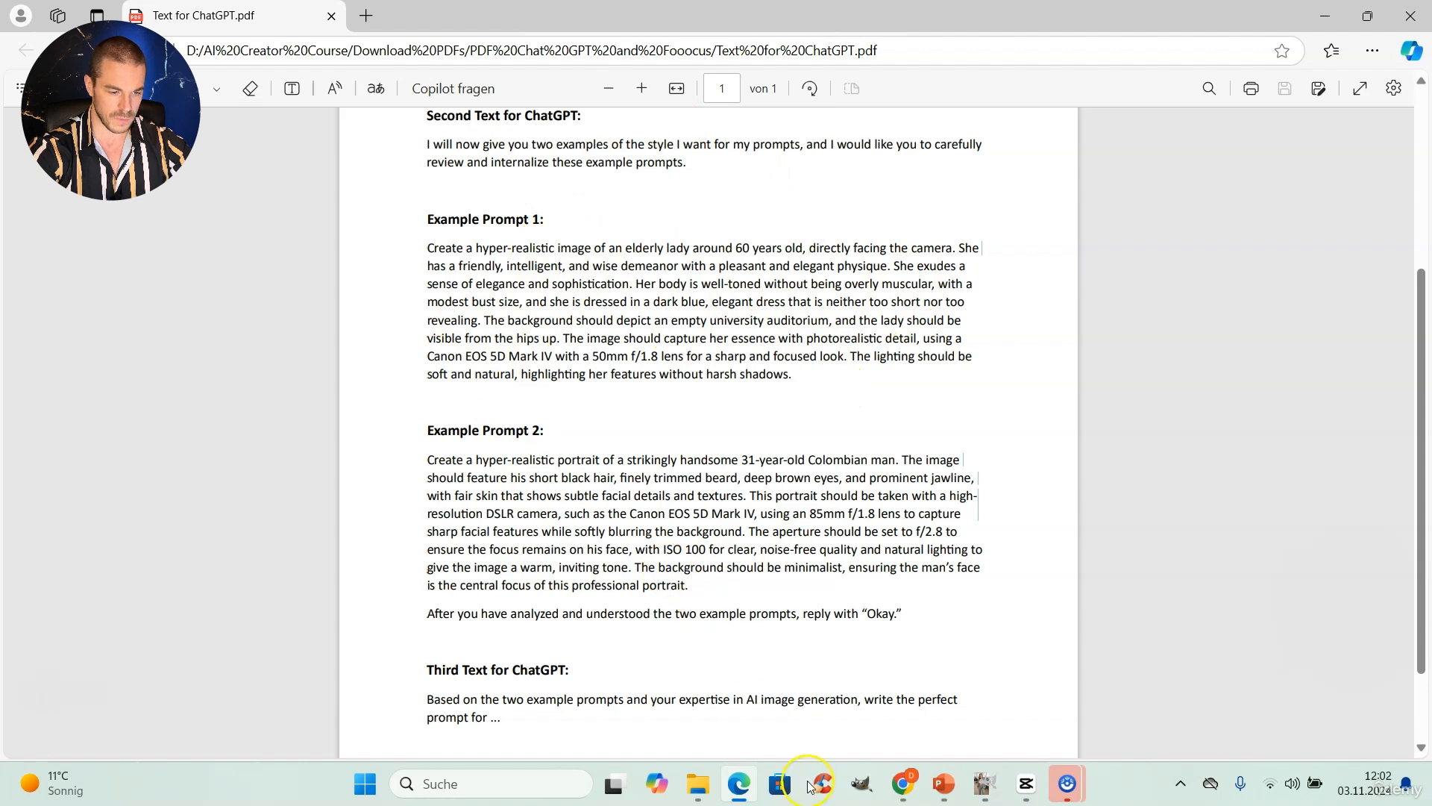
left_click(903, 785)
scroll(746, 306, "down", 3)
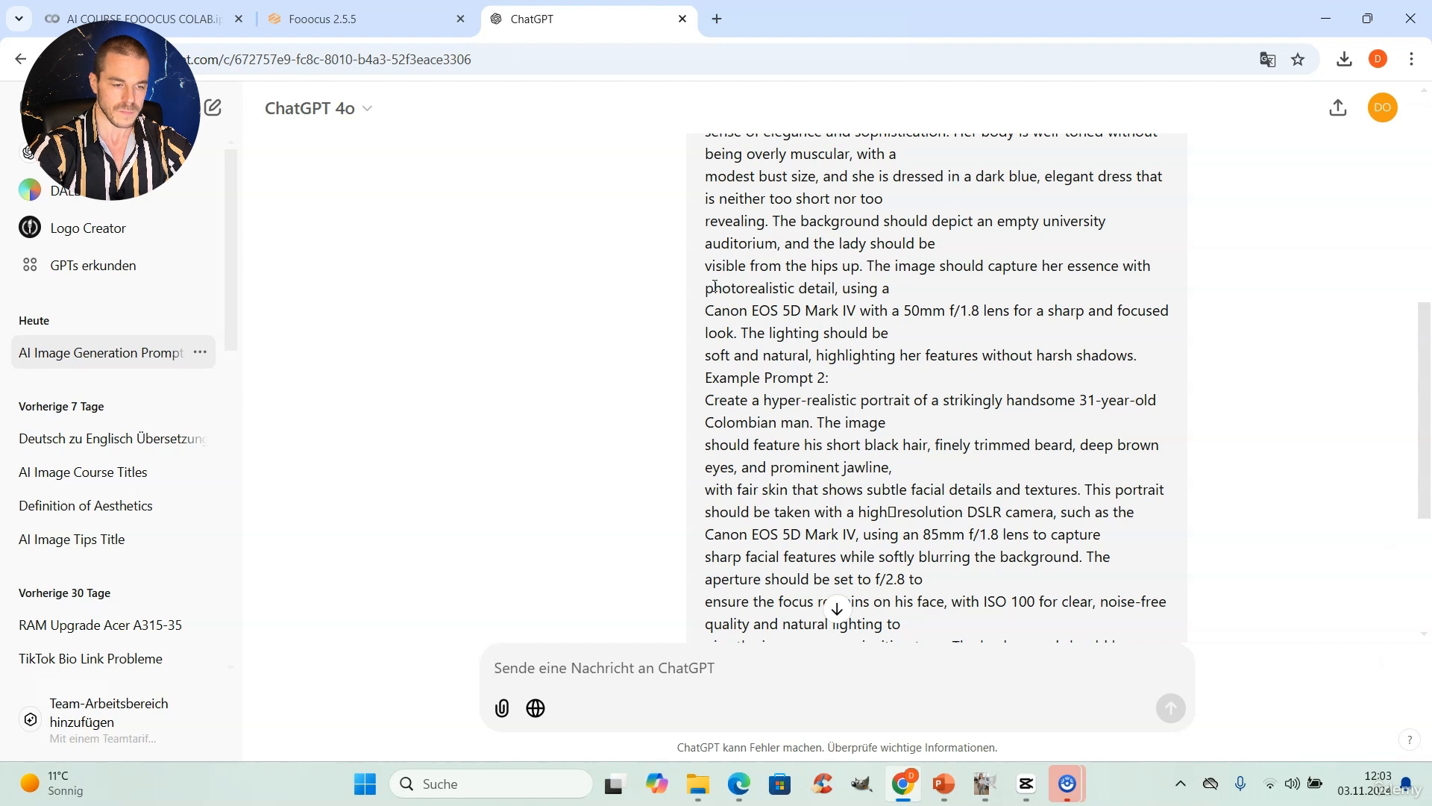
scroll(946, 357, "down", 3)
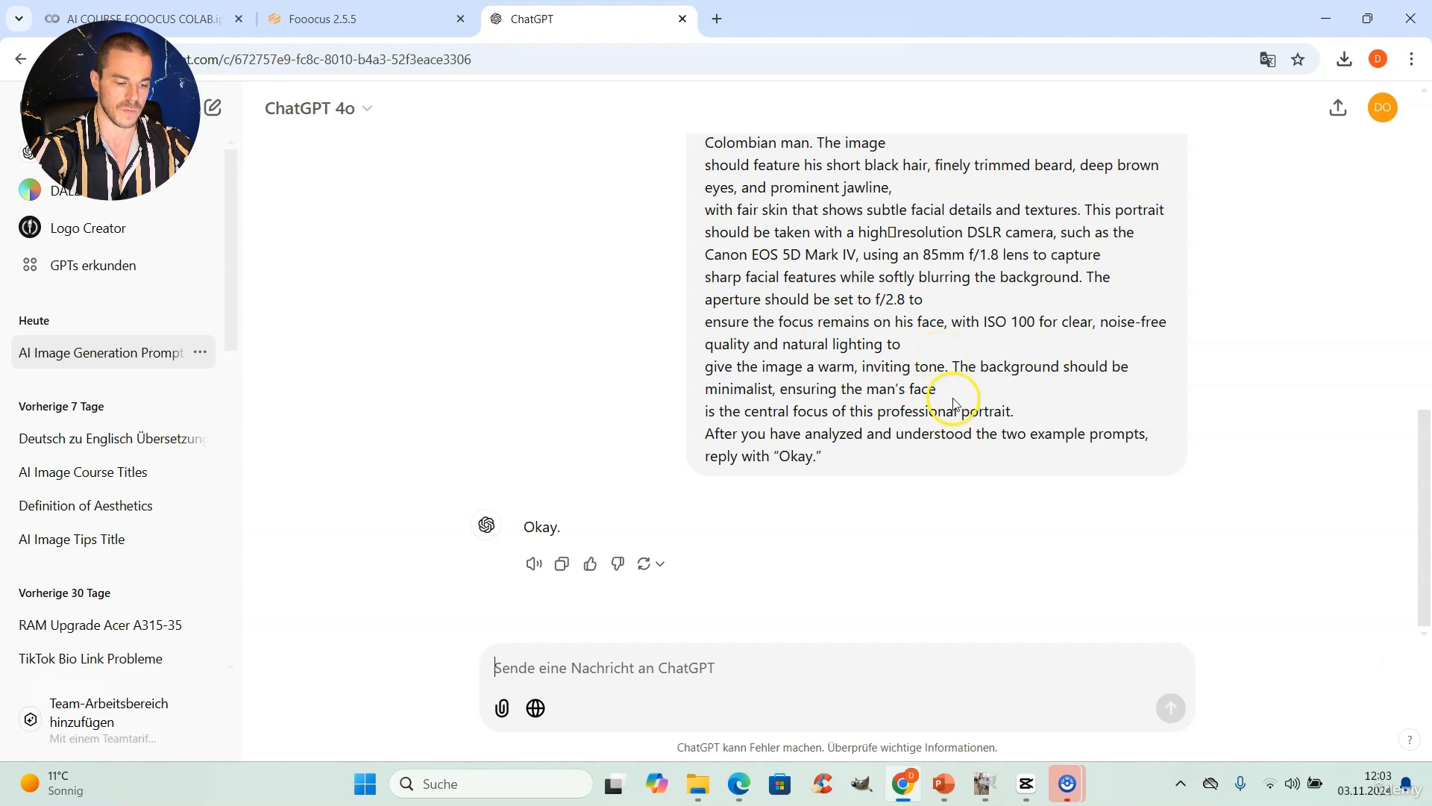
Step: Send ChatGPT the PDF's third text without its ellipsis, completed with "a hyper realistic image of a cat sitting in the garden"
left_click(739, 784)
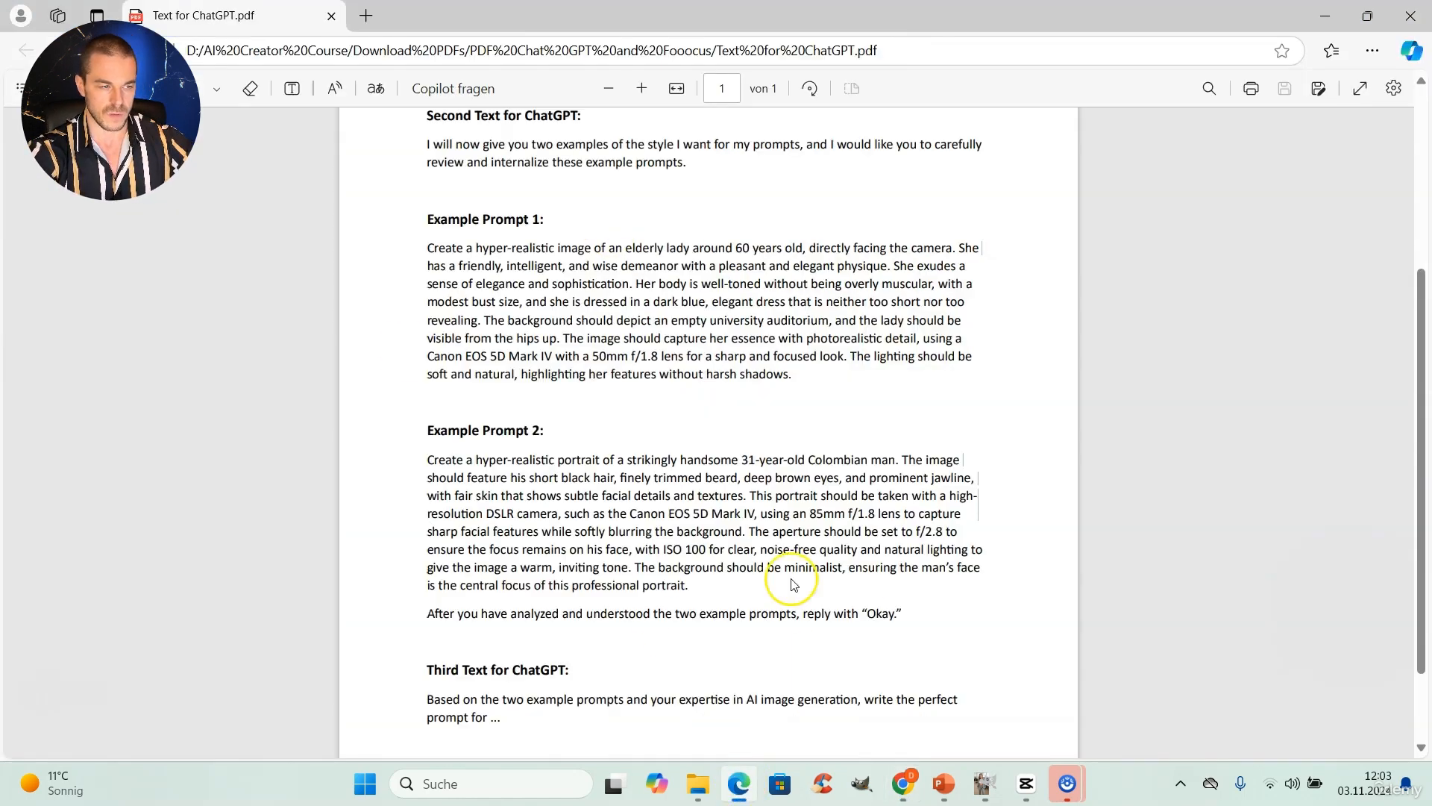
scroll(805, 448, "down", 1)
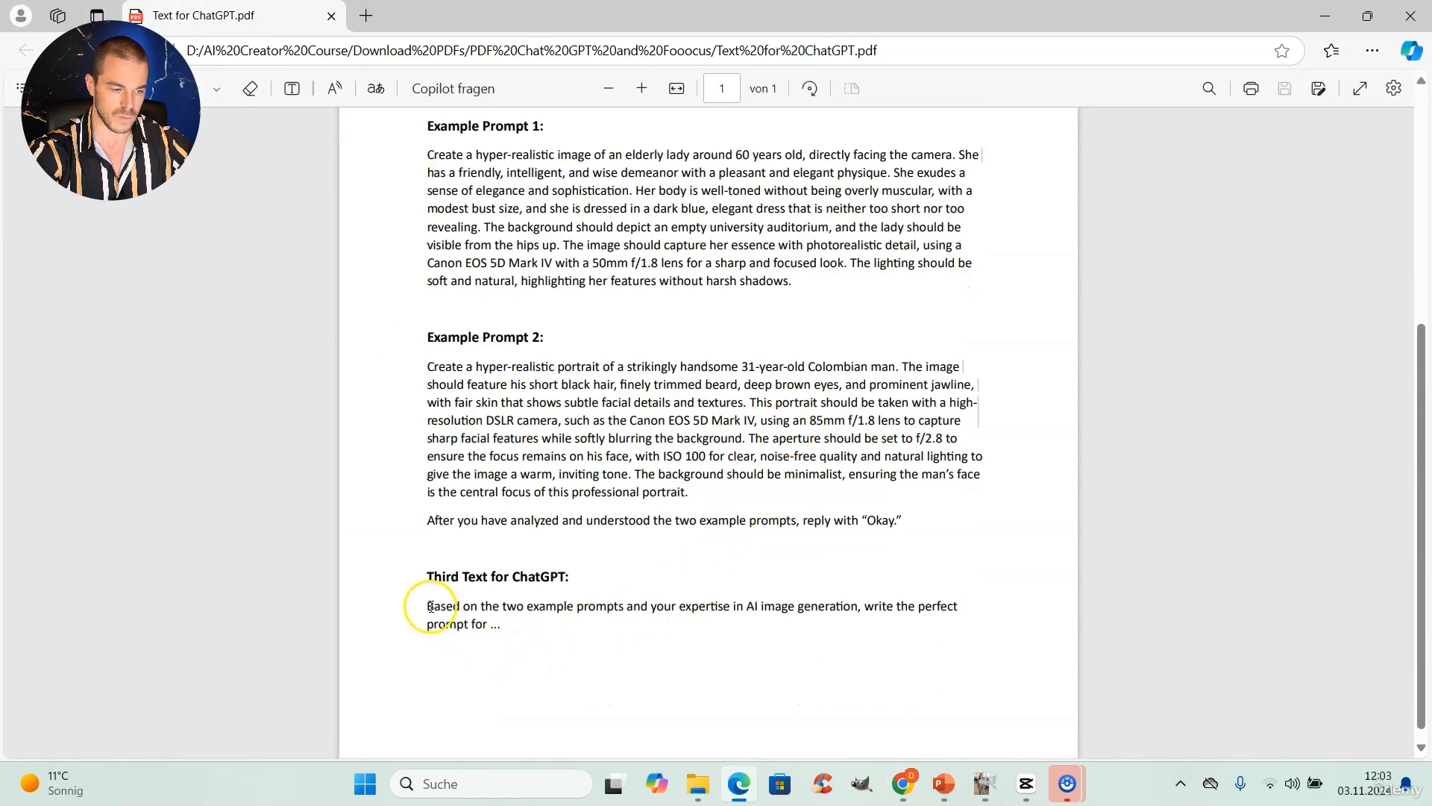
left_click_drag(429, 606, 487, 626)
key("ctrl+c")
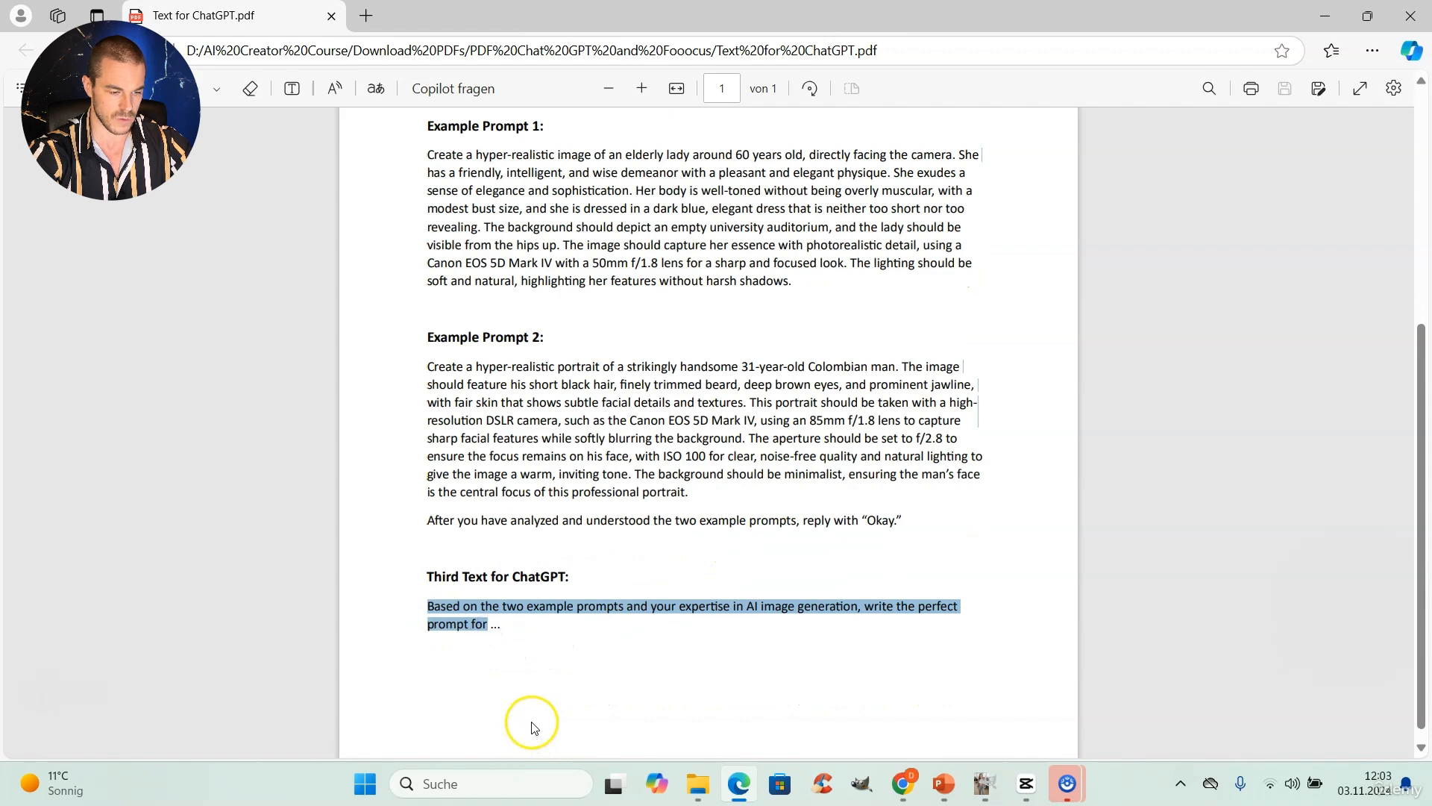
left_click(902, 784)
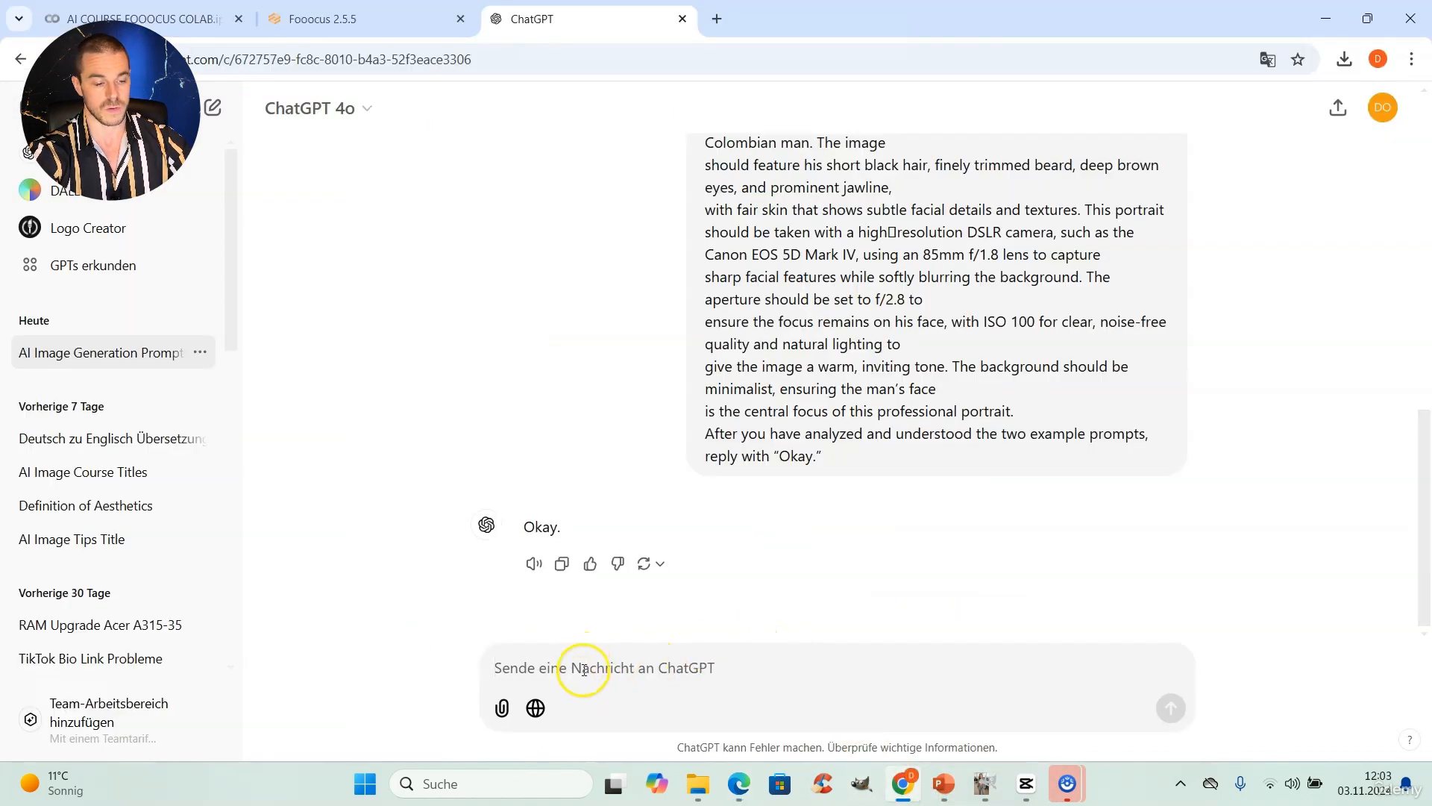
key("ctrl+v")
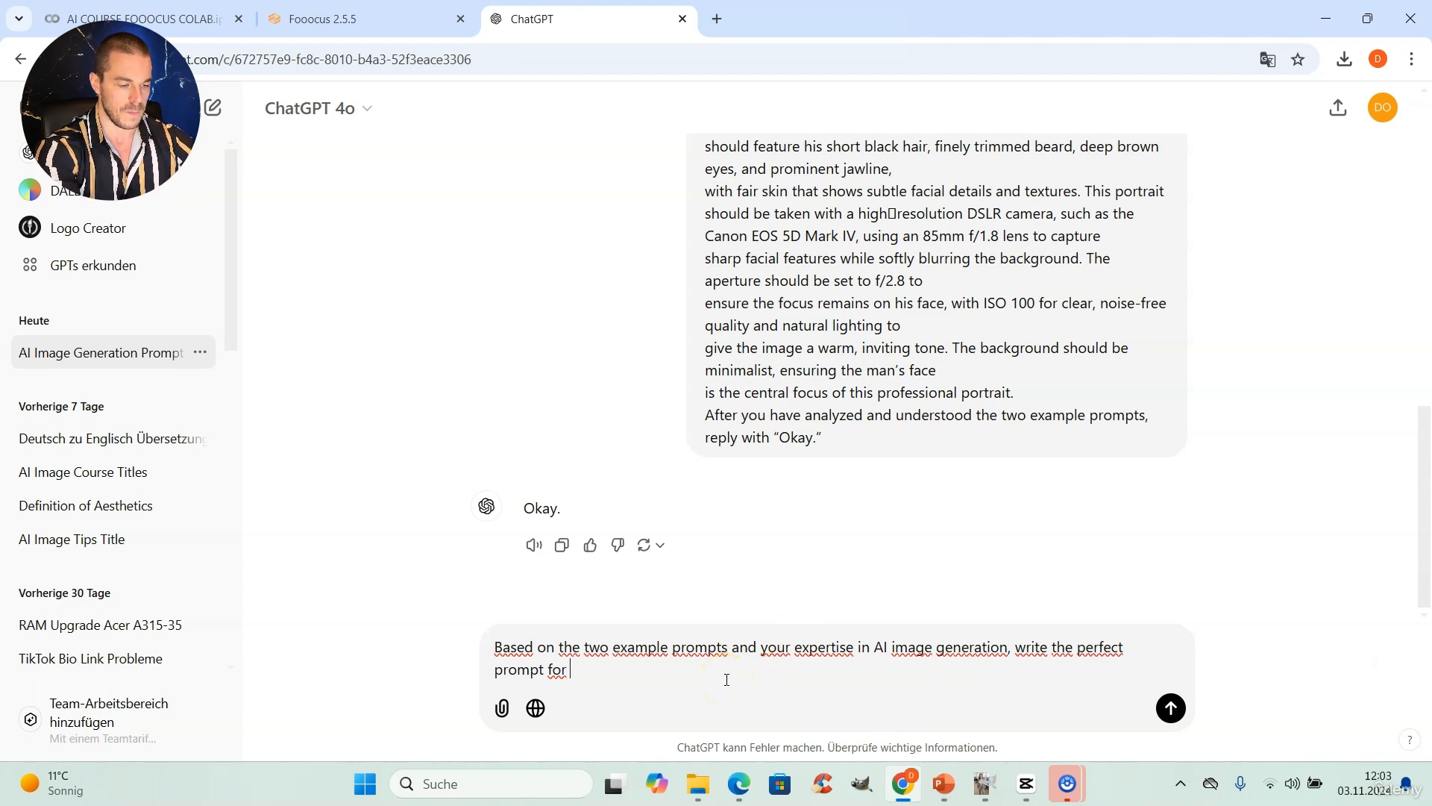
type("a ")
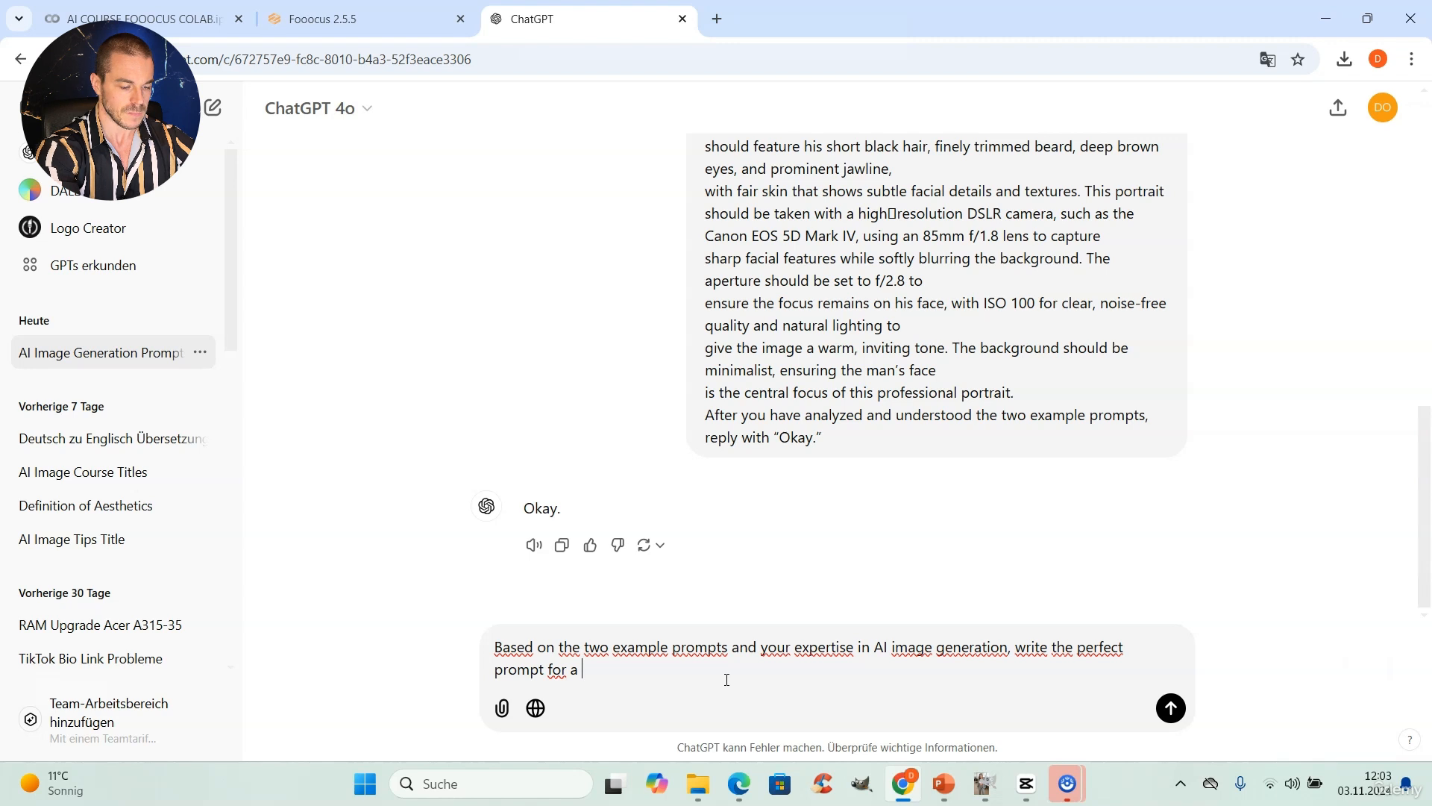
type("hyper realistic image of a cat sitting in the garden")
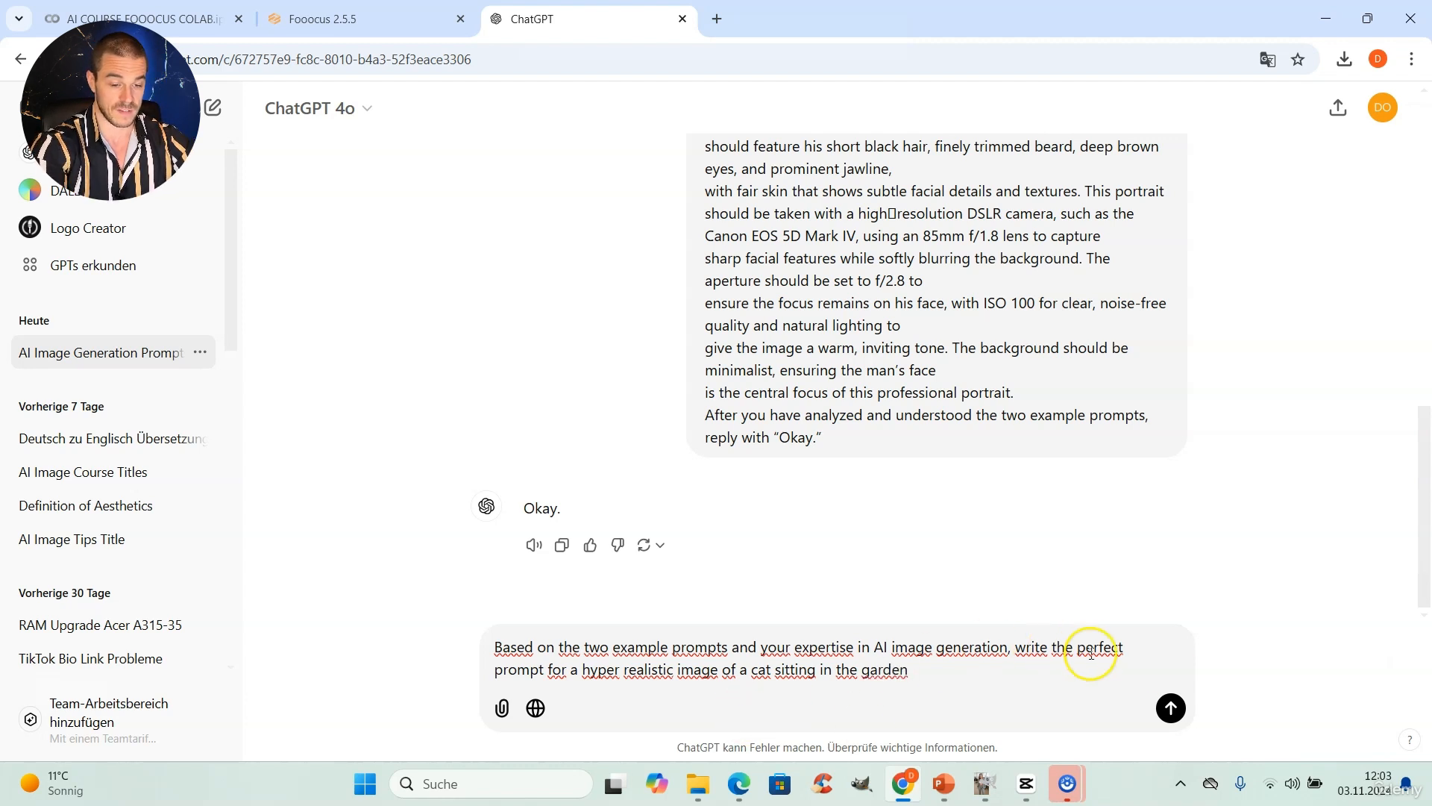
key("Return")
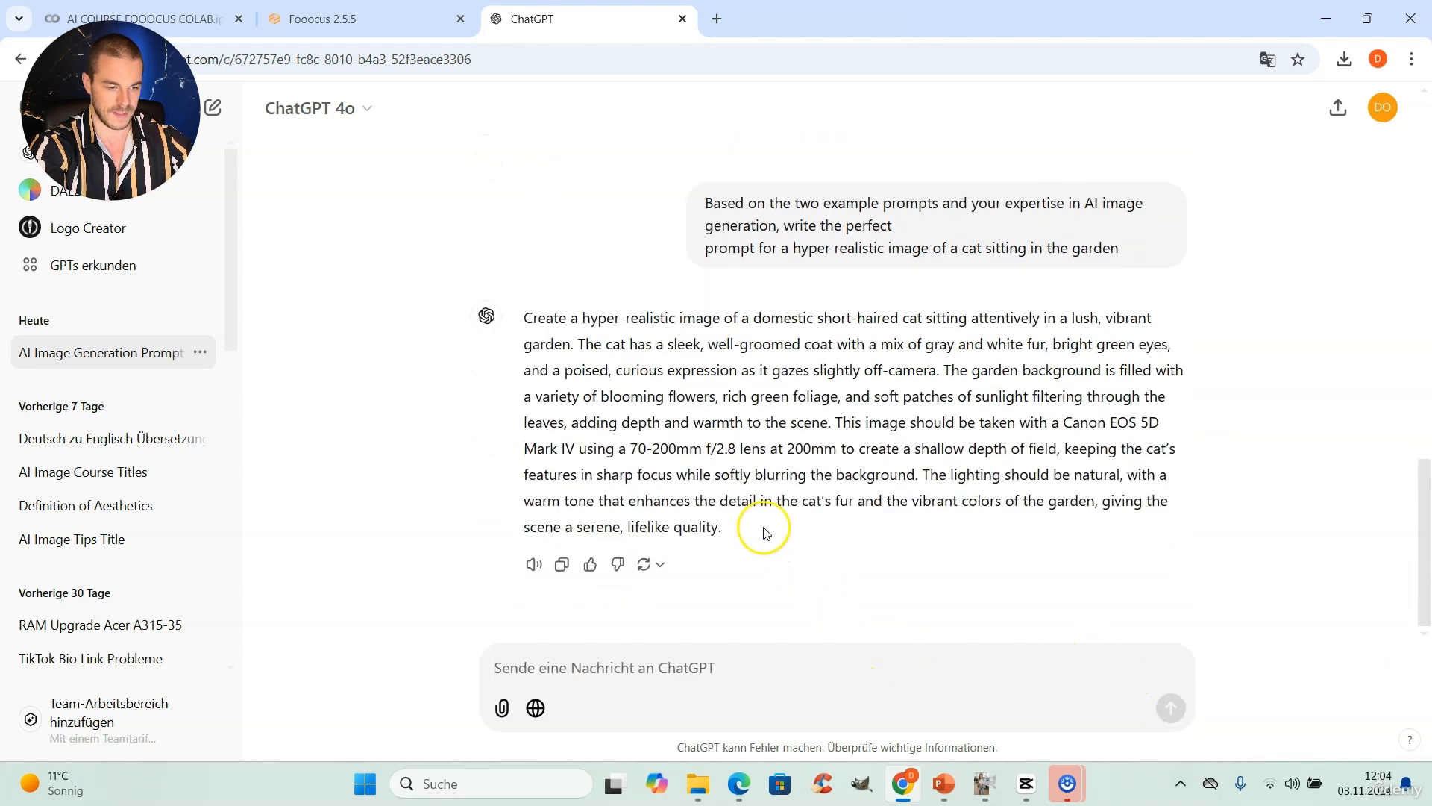
Step: Copy the cat prompt written by ChatGPT into the Fooocus prompt field and enable the Advanced options
left_click_drag(718, 526, 513, 321)
key("ctrl+c")
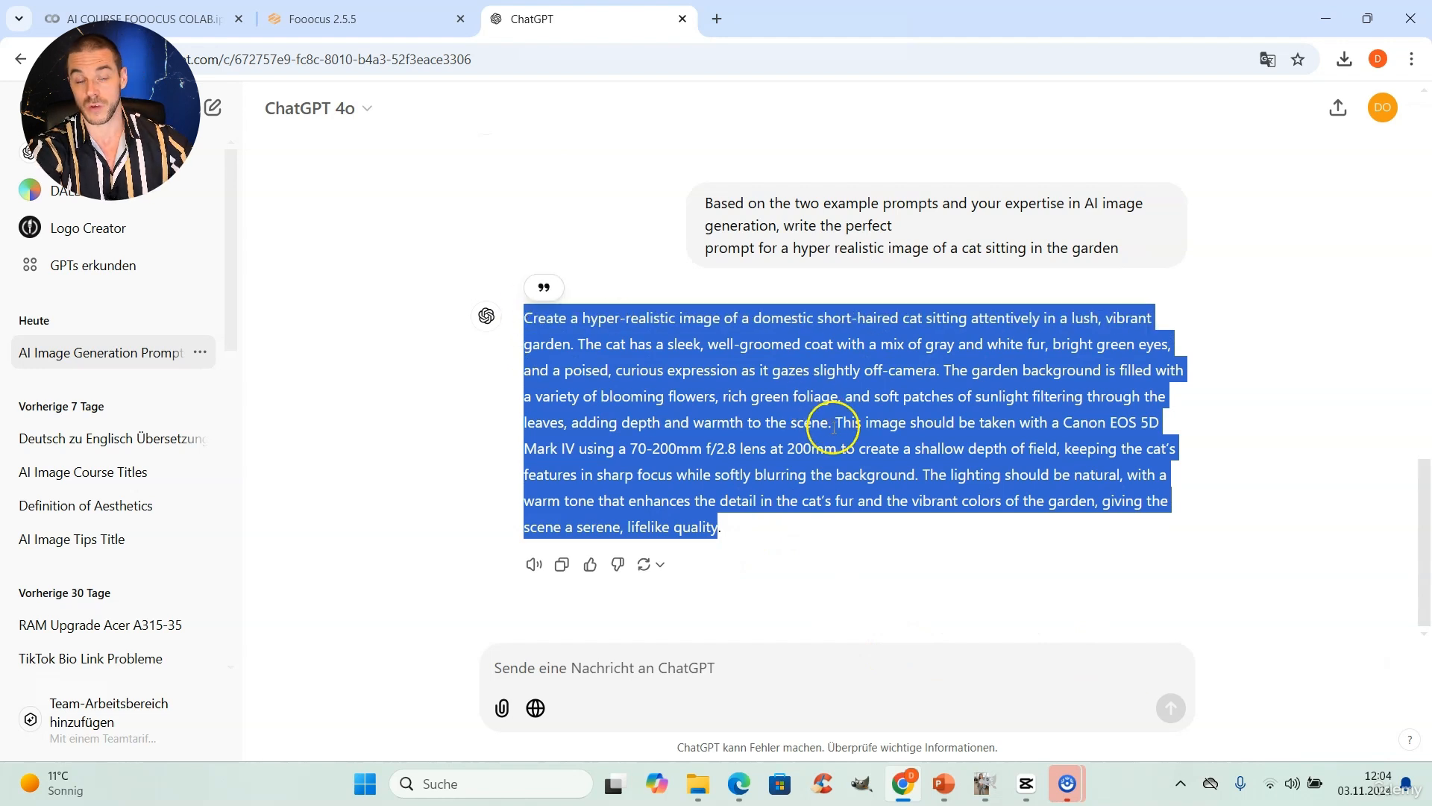
left_click(376, 19)
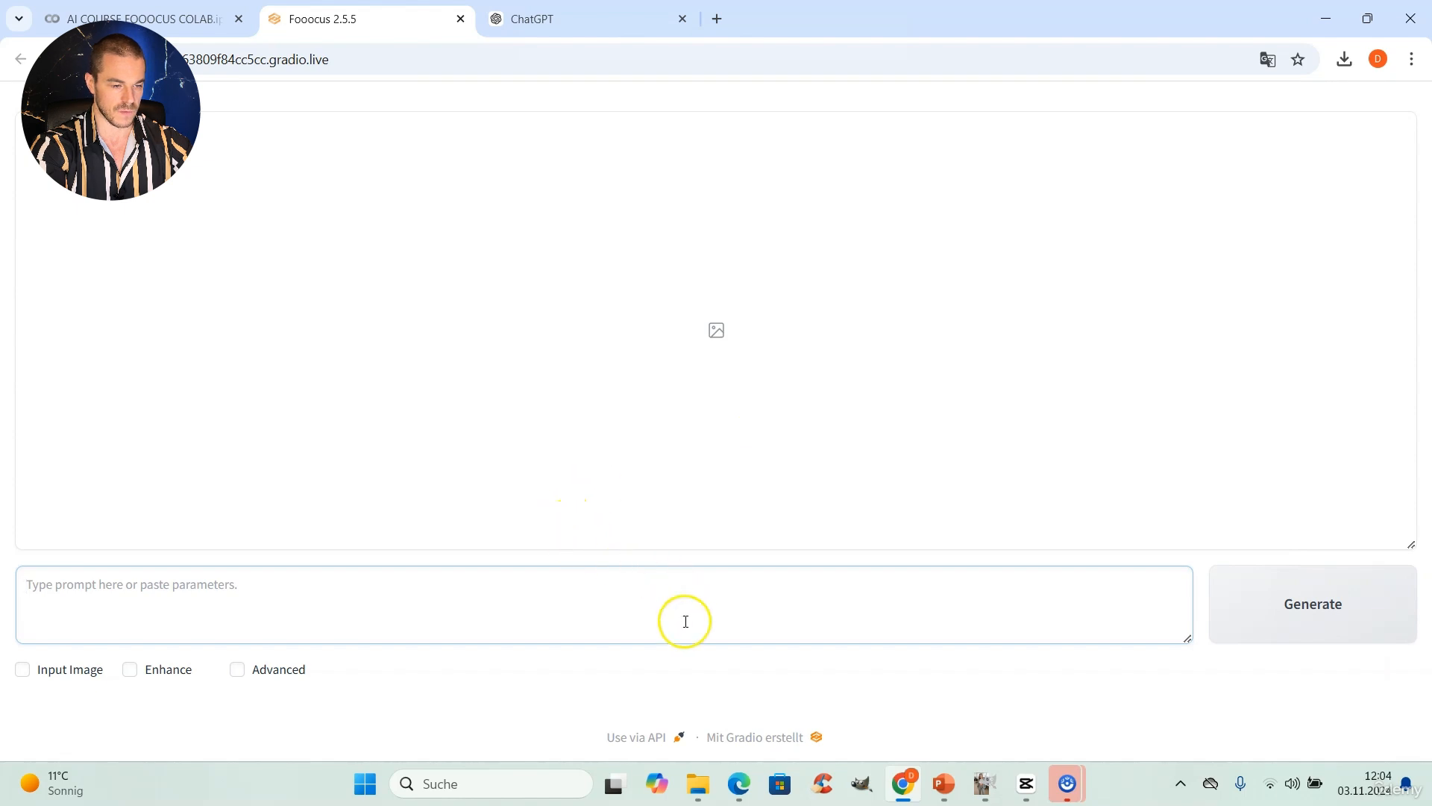
left_click(264, 676)
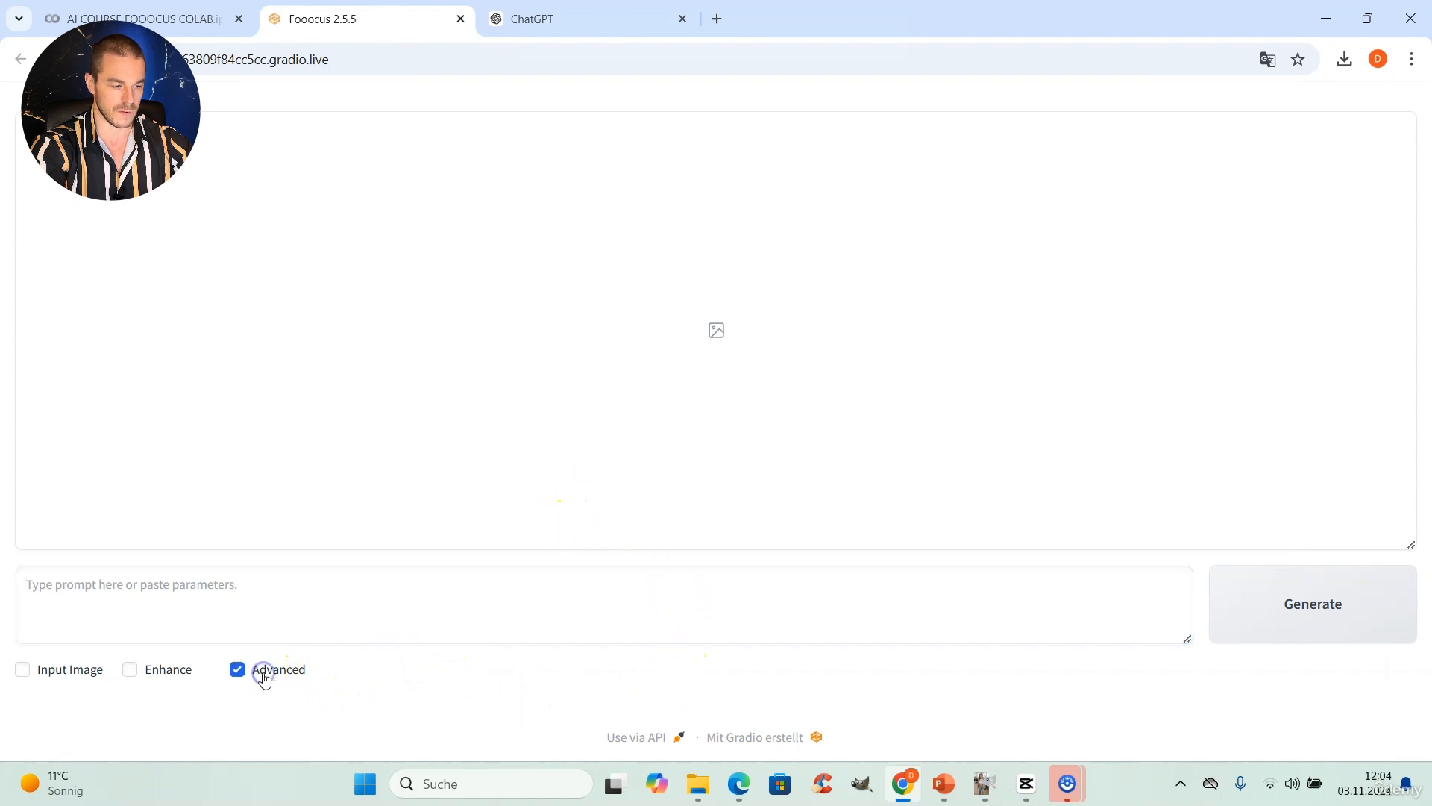
left_click(337, 594)
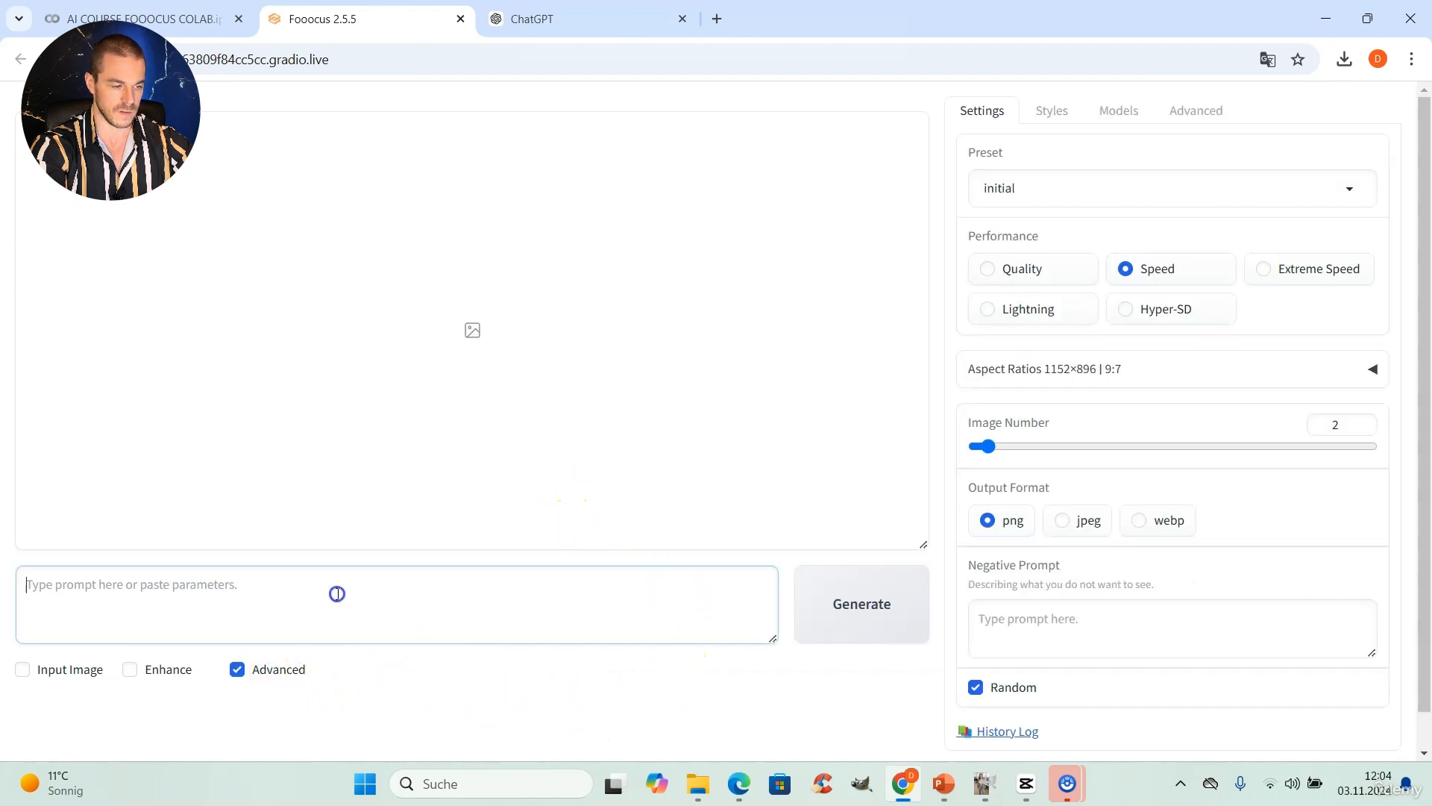
key("ctrl+v")
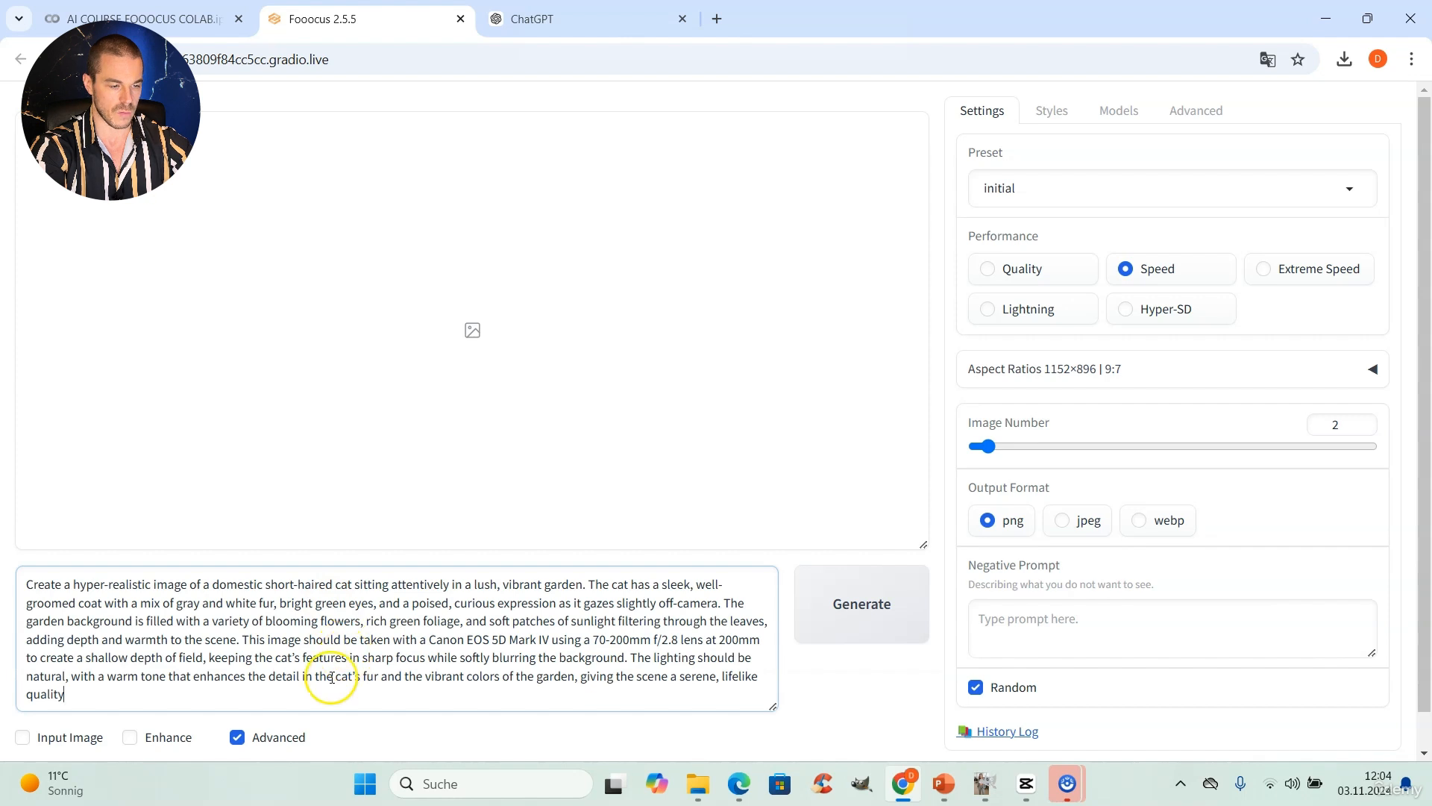
Step: Set the output format to jpeg and the performance to Quality, and check the selected image styles
left_click(1077, 521)
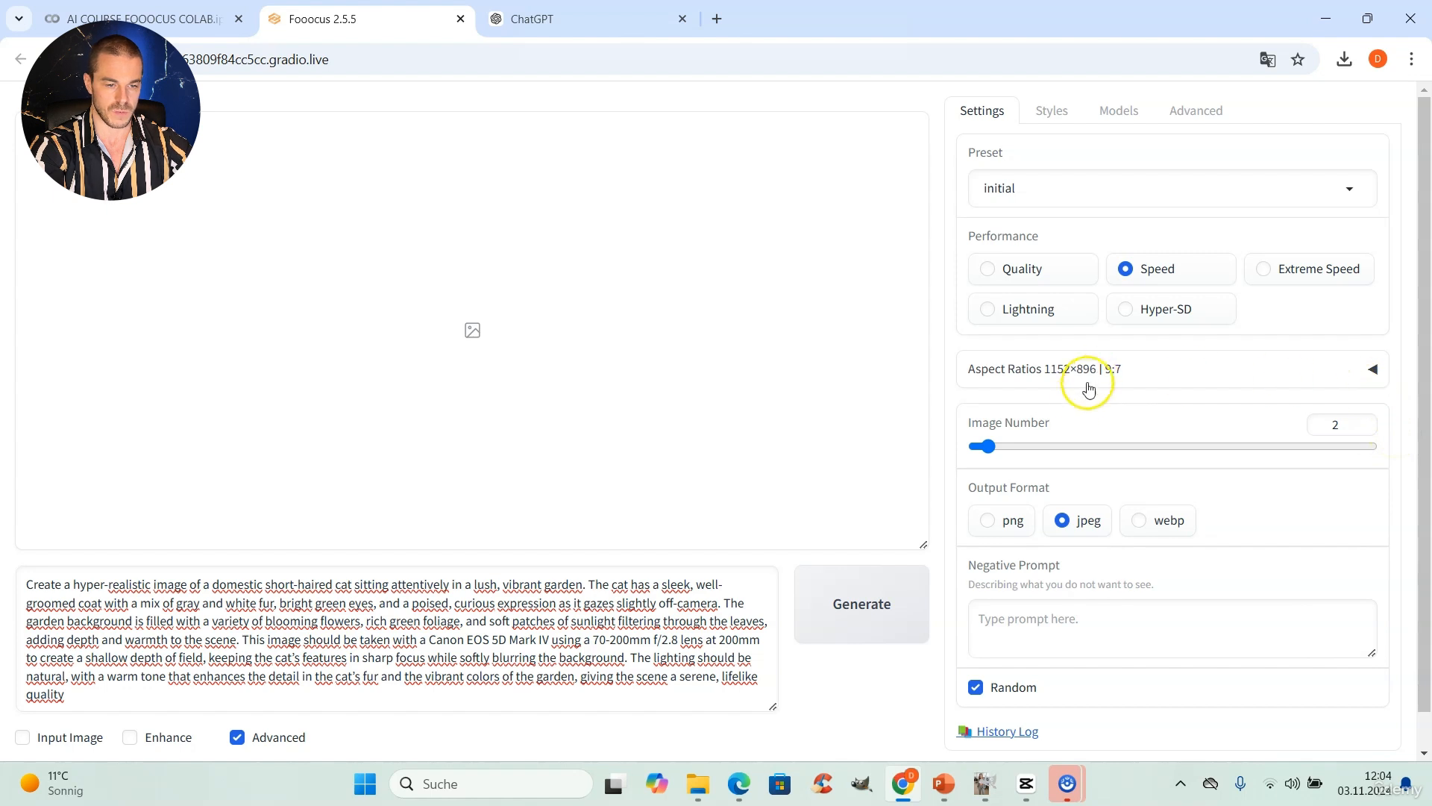
left_click(1048, 272)
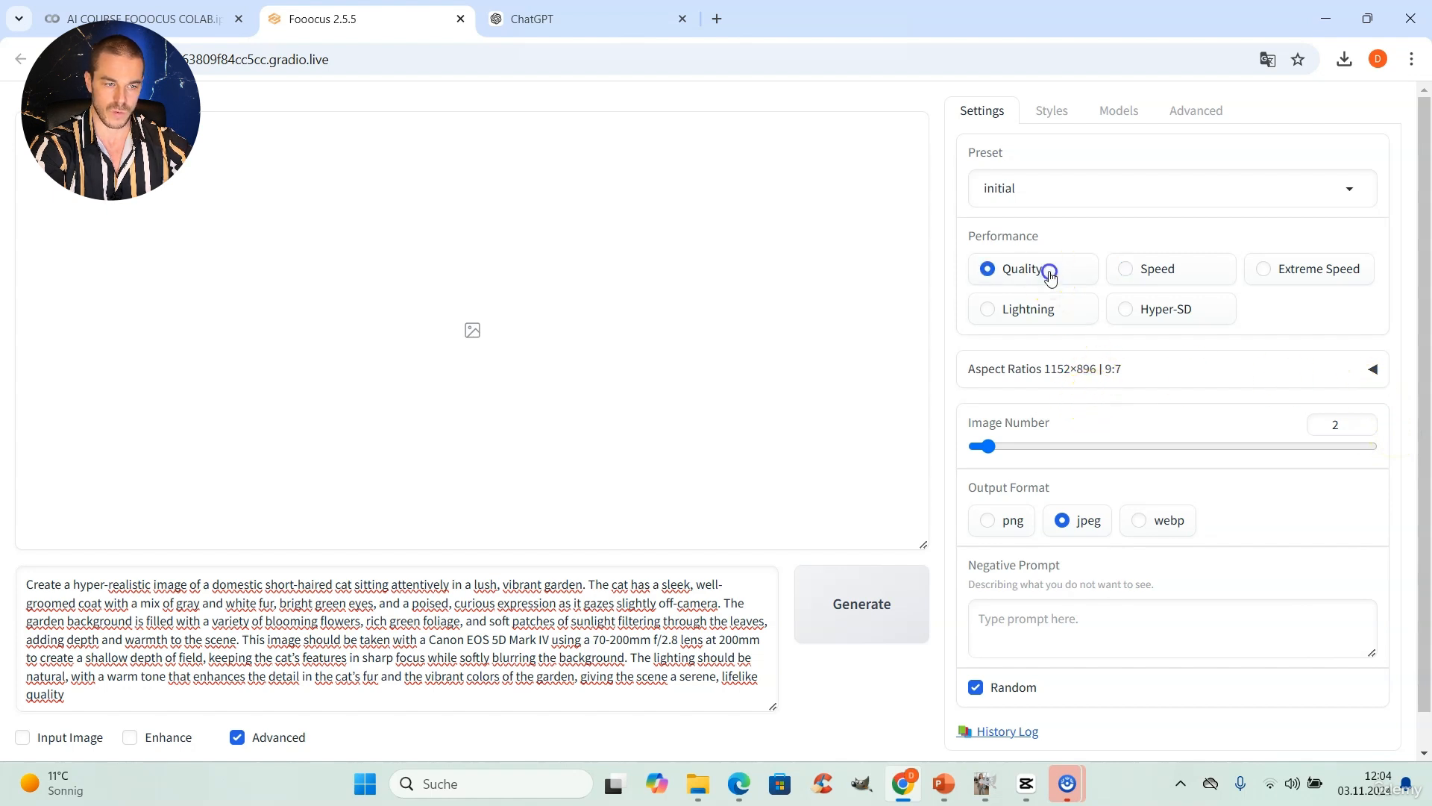
left_click(1059, 121)
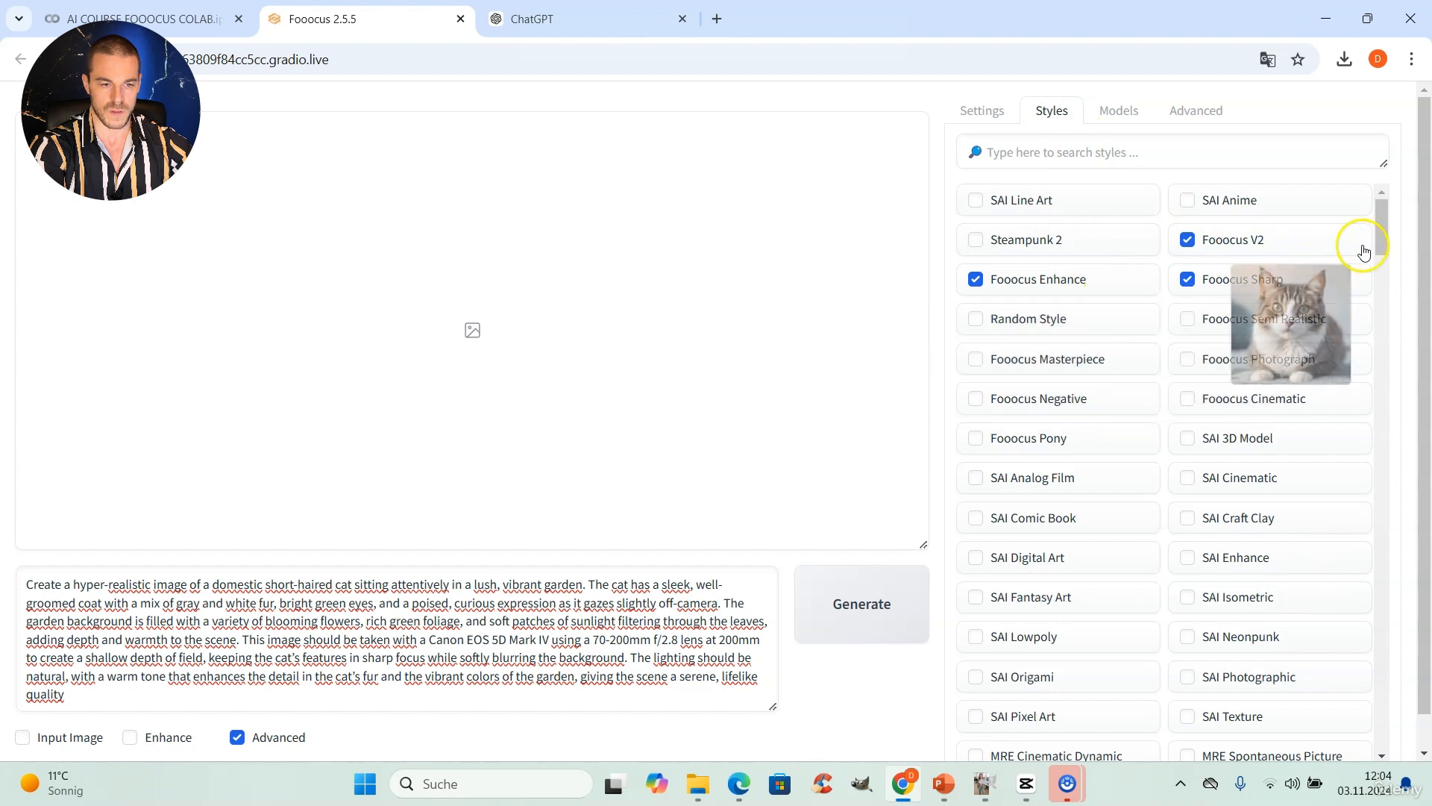
Step: Choose realismEngineSDXL_v30VAE.safetensors as the base model and generate the cat images
left_click(1123, 110)
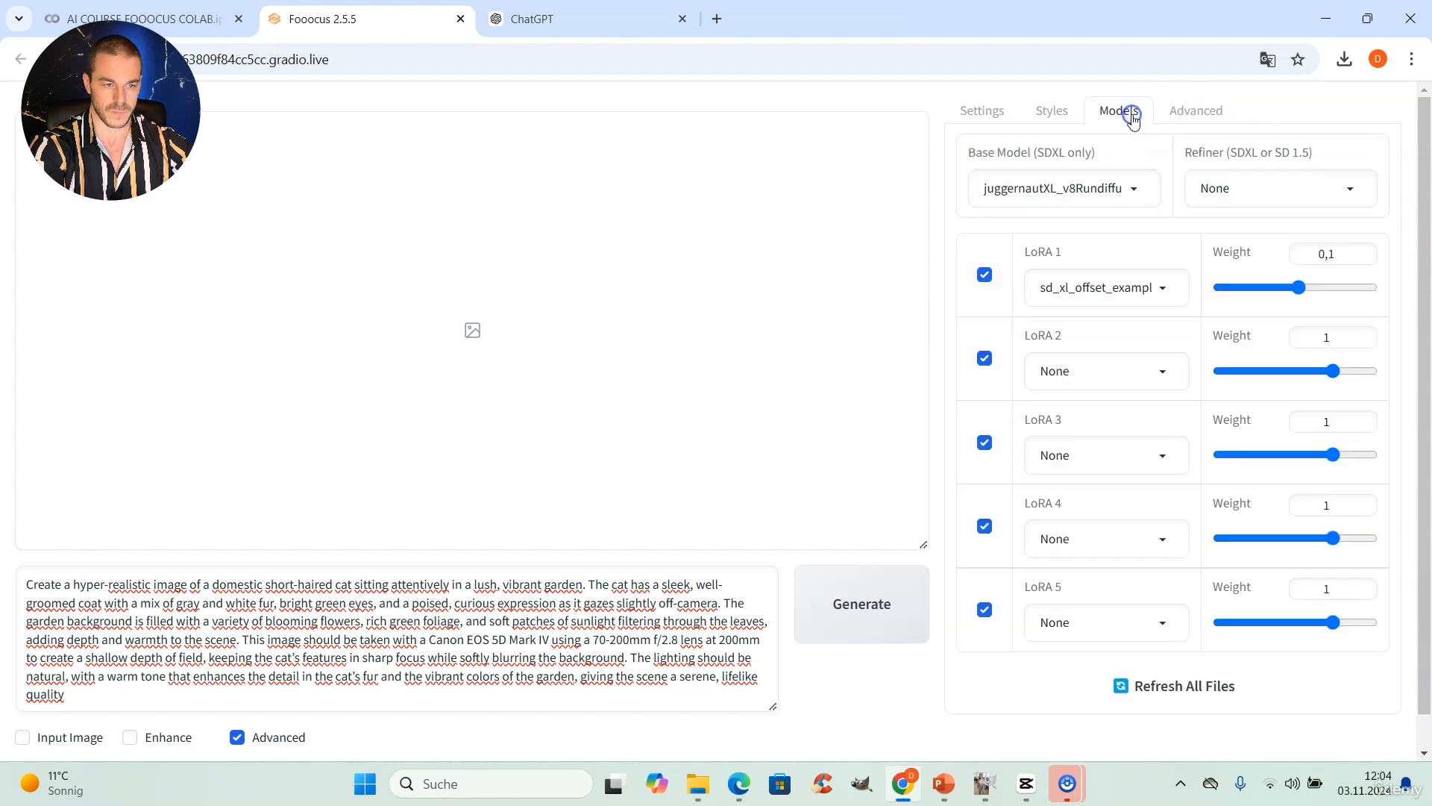
left_click(1128, 187)
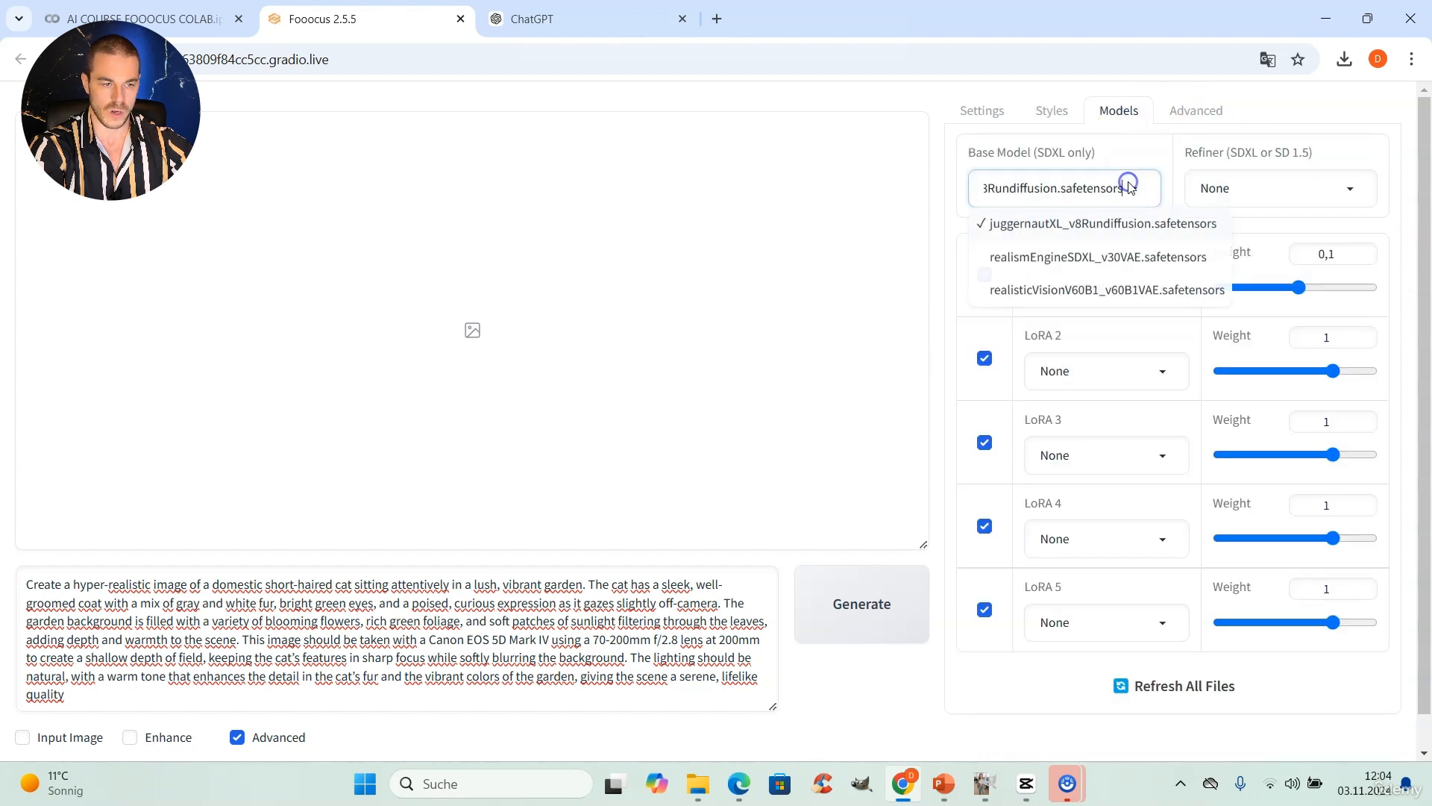
left_click(1121, 256)
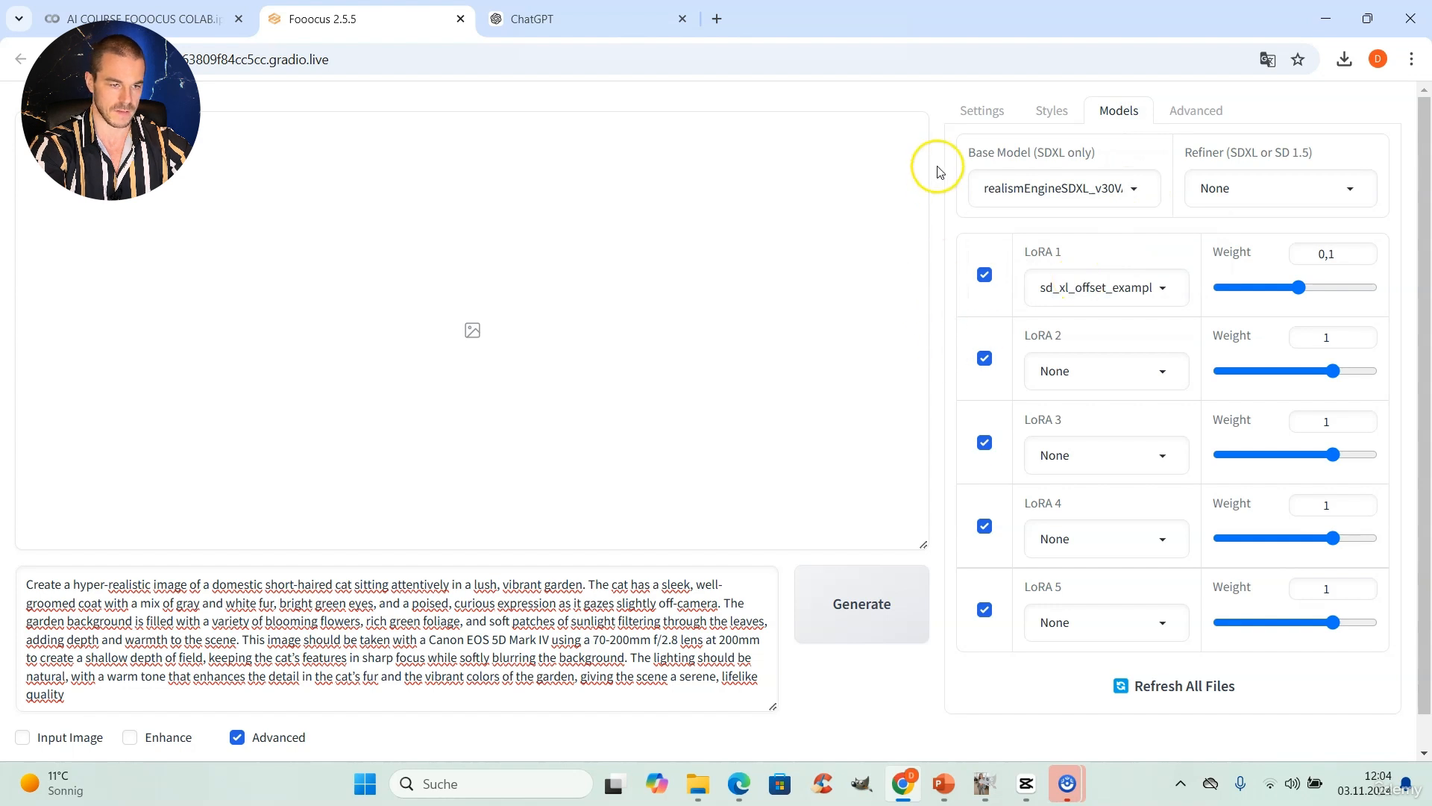
left_click(860, 606)
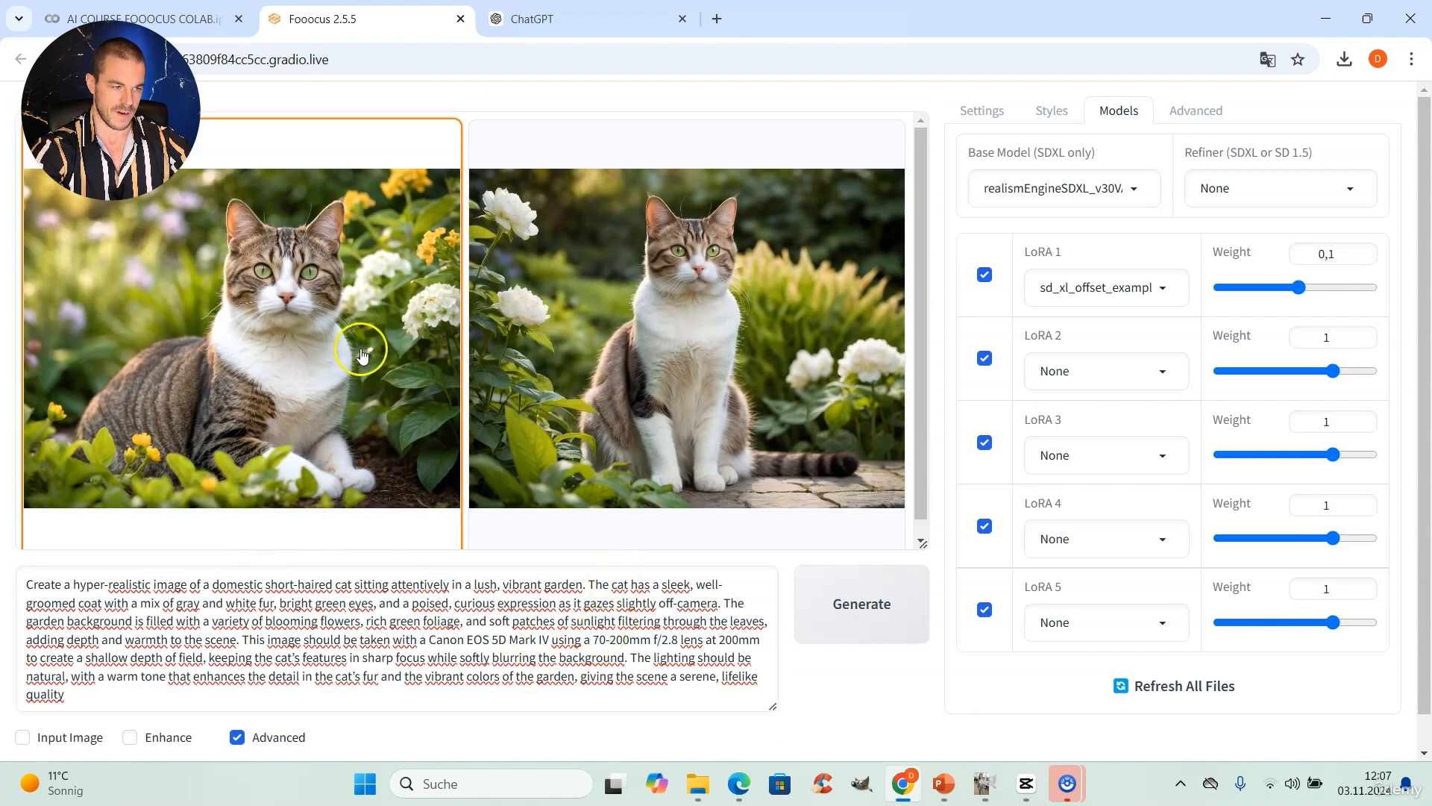
Step: View both generated cat images enlarged, switch back and forth to compare them, and close the enlarged view
left_click(372, 321)
left_click(492, 267)
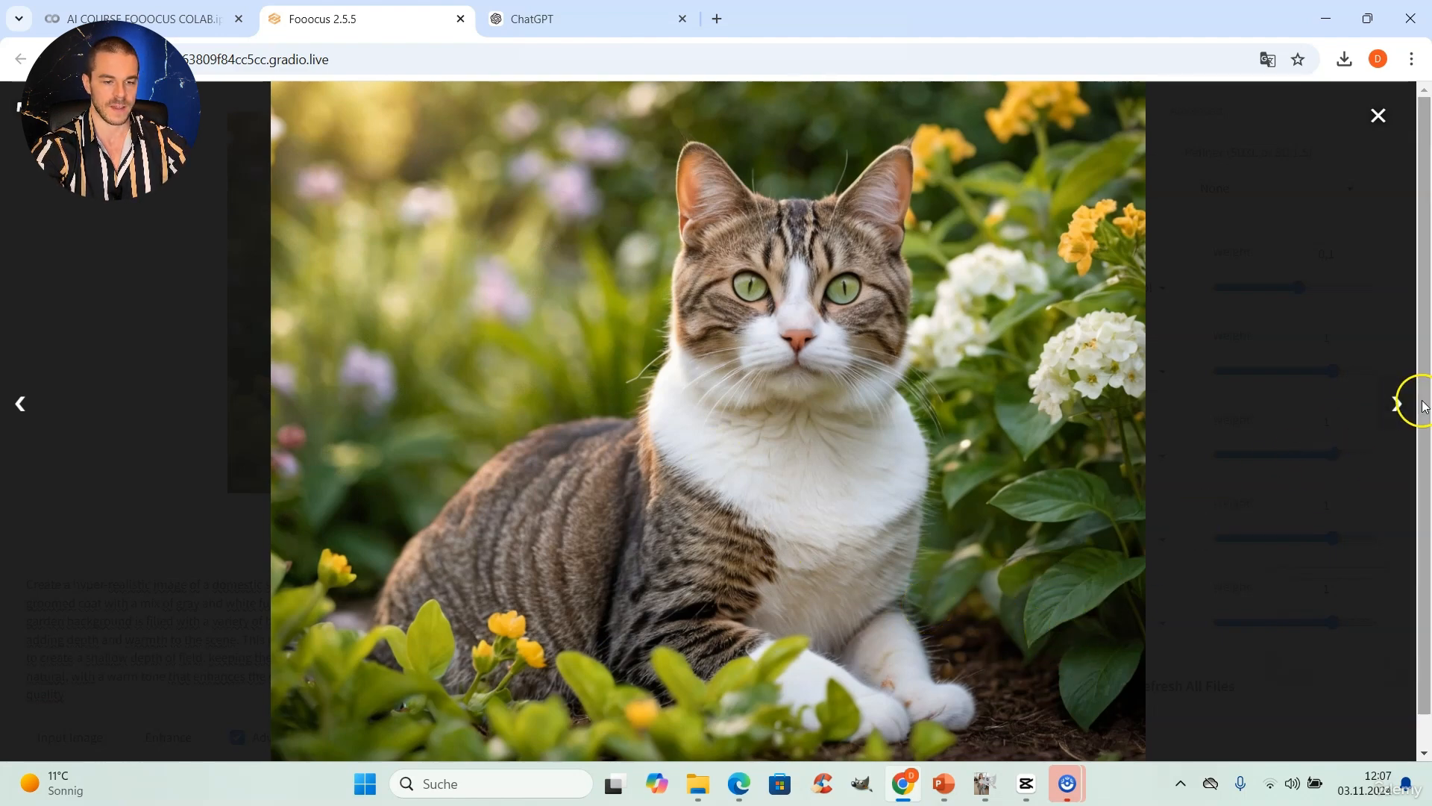
left_click(1396, 404)
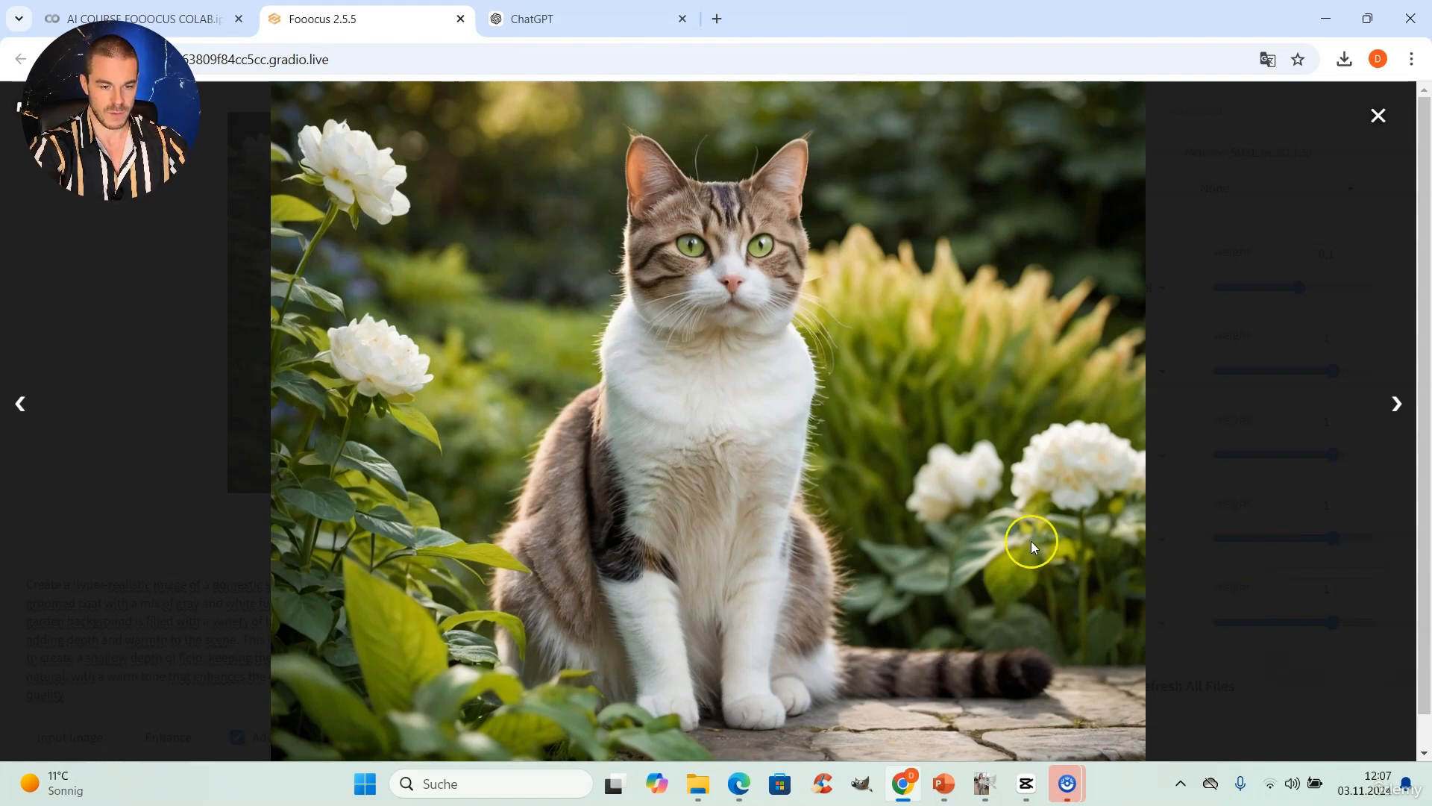
left_click(1392, 403)
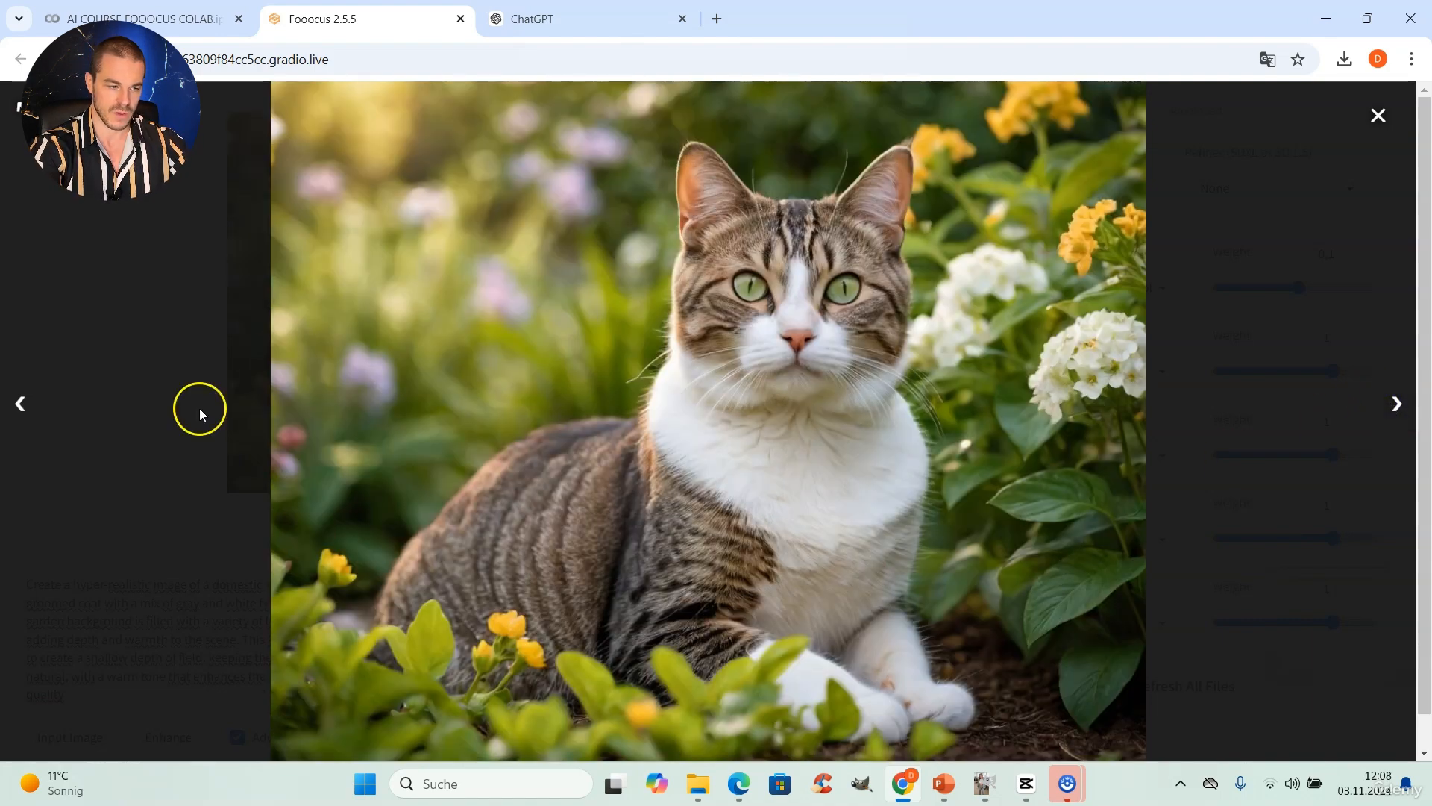
left_click(23, 407)
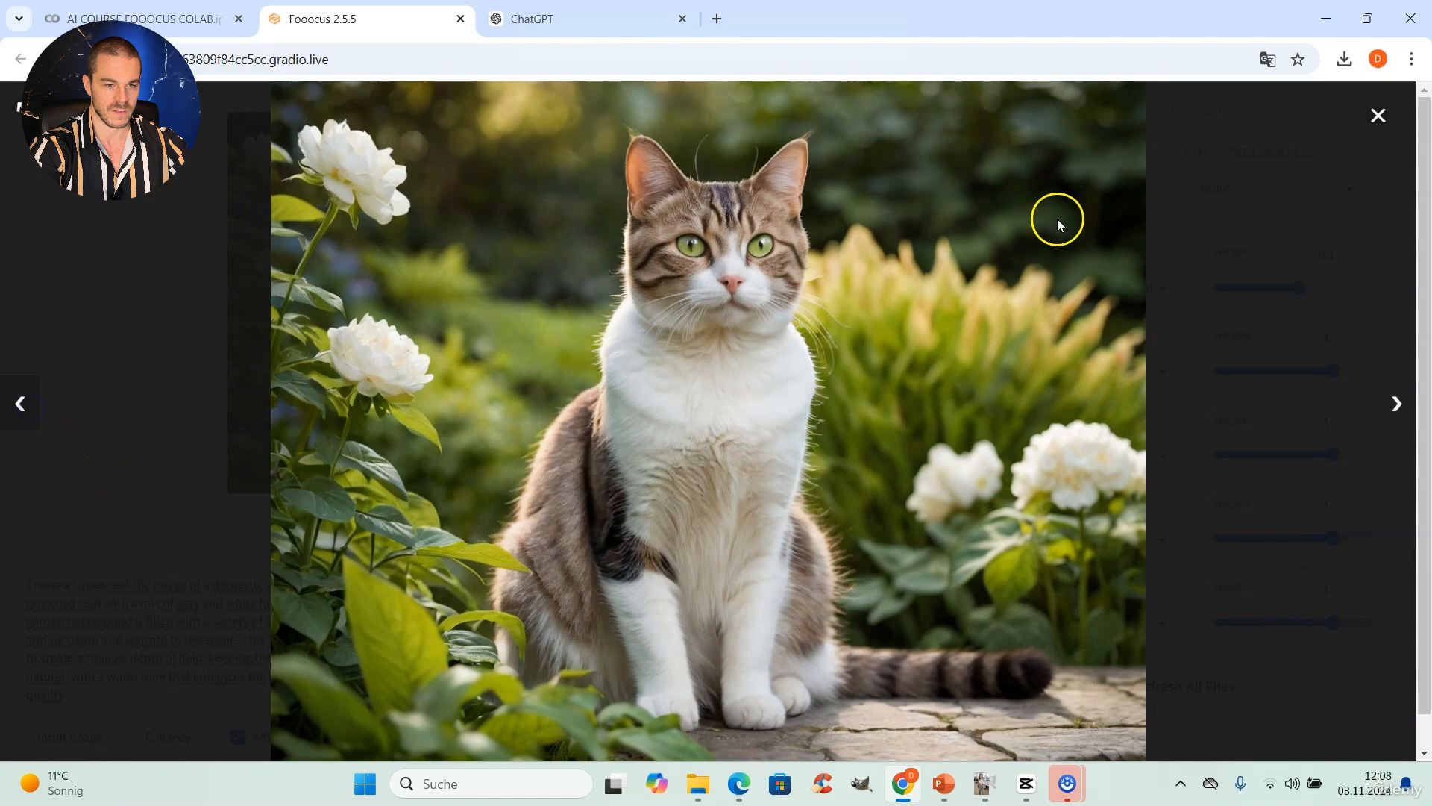
left_click(1369, 125)
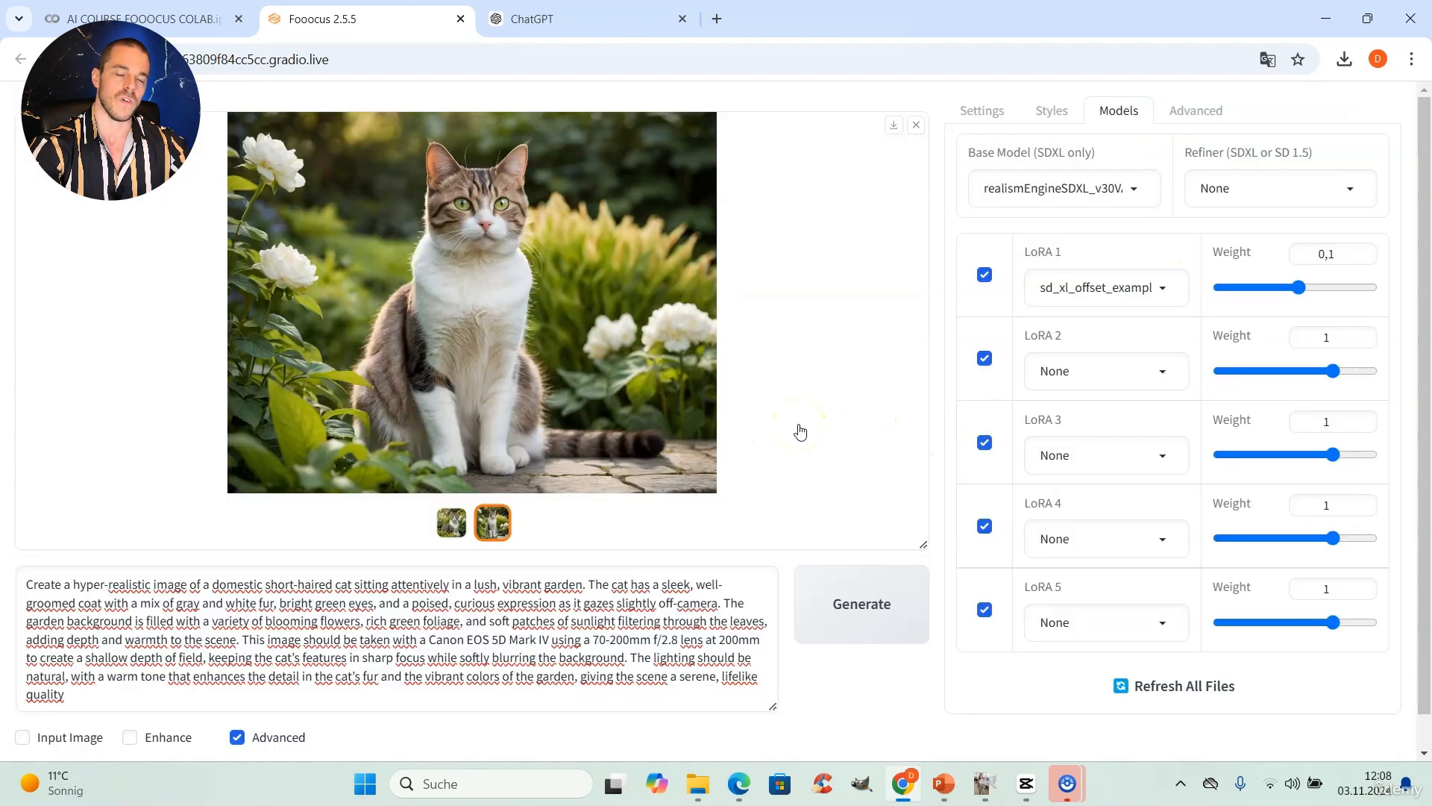